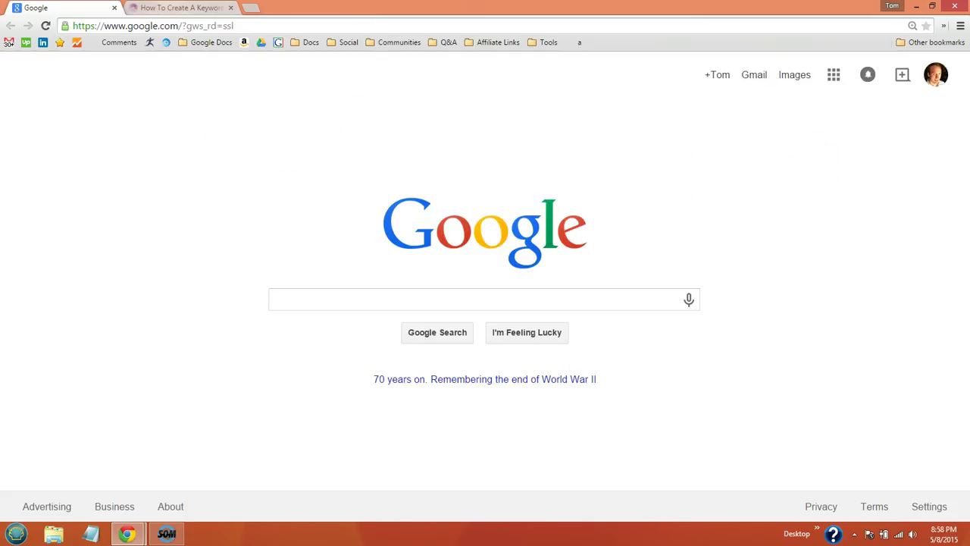
- Open the keyword list article and highlight the small town, large city and national entries in its targeted location table
{"action": "left_click", "coordinate": [176, 7]}
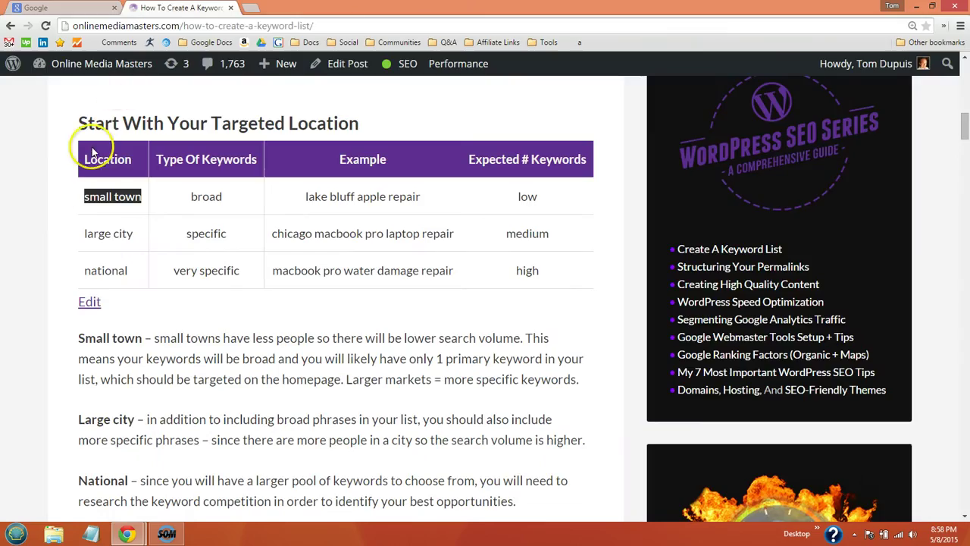
{"action": "left_click", "coordinate": [58, 191]}
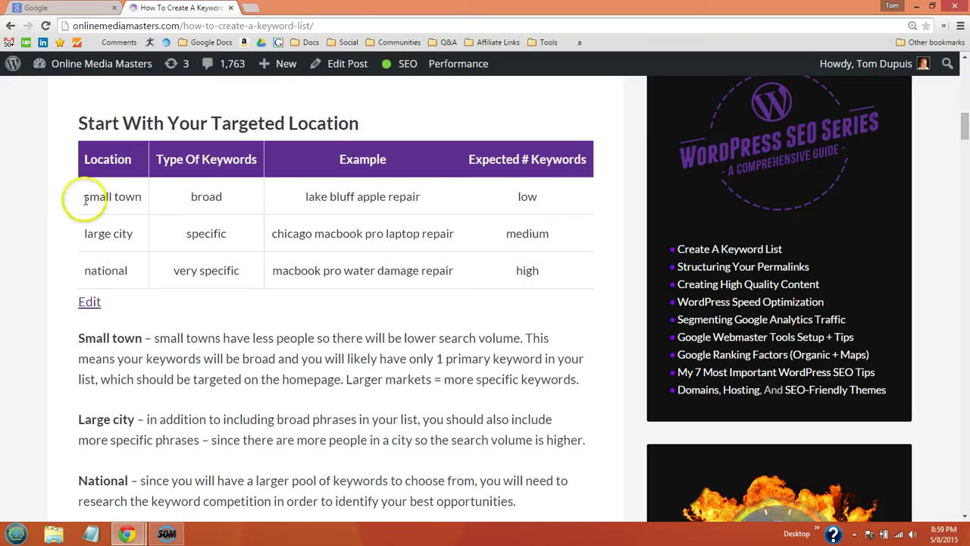
{"action": "left_click_drag", "start_coordinate": [84, 197], "coordinate": [143, 197]}
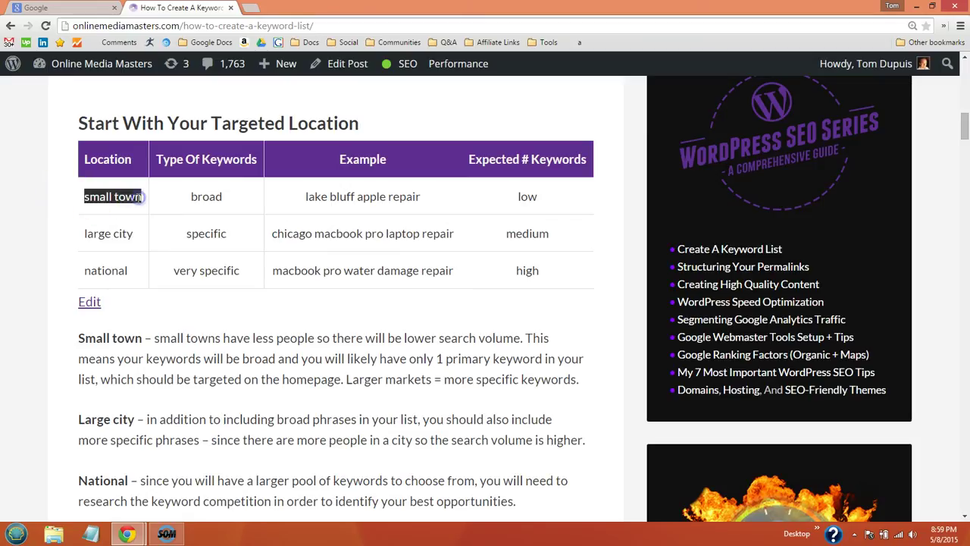
{"action": "left_click", "coordinate": [85, 233]}
{"action": "left_click_drag", "start_coordinate": [85, 233], "coordinate": [138, 234]}
{"action": "left_click_drag", "start_coordinate": [83, 271], "coordinate": [135, 273]}
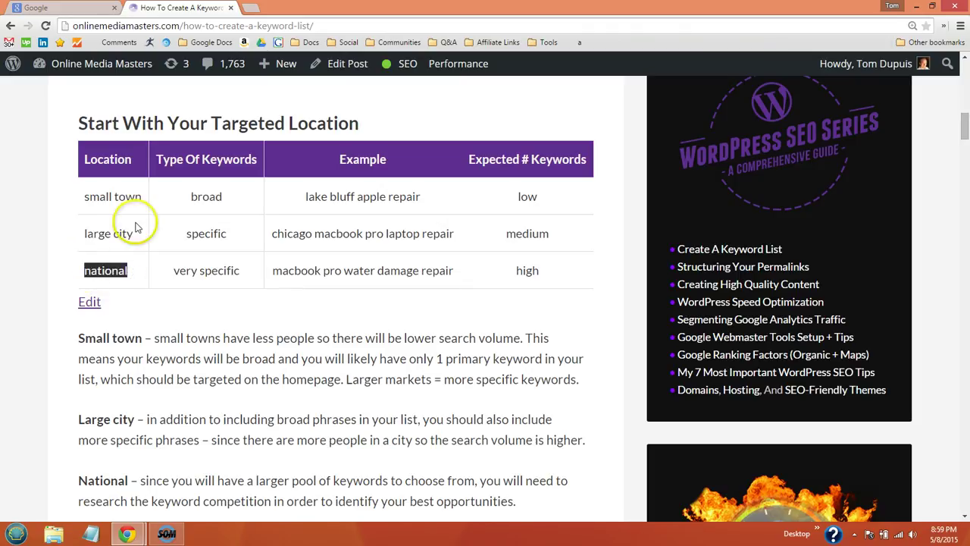
- Highlight "broad", "apple repair", "very specific" and the national row's "high" in the targeted location table, then clear the selection
{"action": "left_click", "coordinate": [297, 201]}
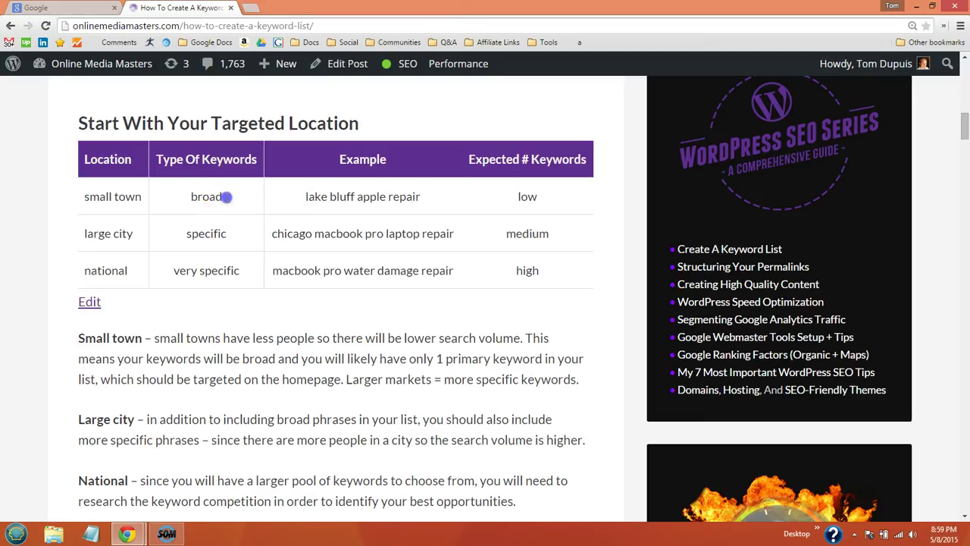
{"action": "left_click_drag", "start_coordinate": [222, 197], "coordinate": [193, 198]}
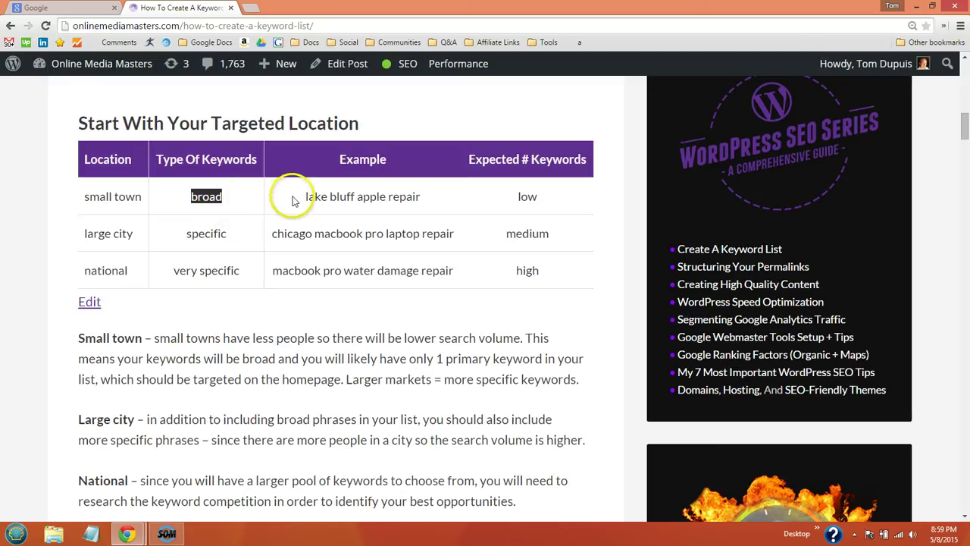
{"action": "left_click", "coordinate": [355, 196]}
{"action": "left_click_drag", "start_coordinate": [355, 196], "coordinate": [422, 198]}
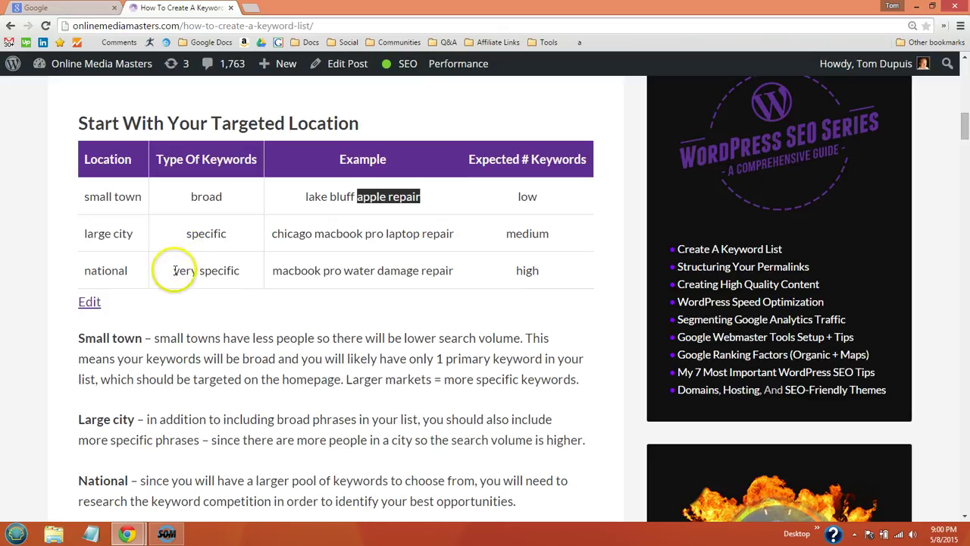
{"action": "left_click_drag", "start_coordinate": [173, 270], "coordinate": [245, 273]}
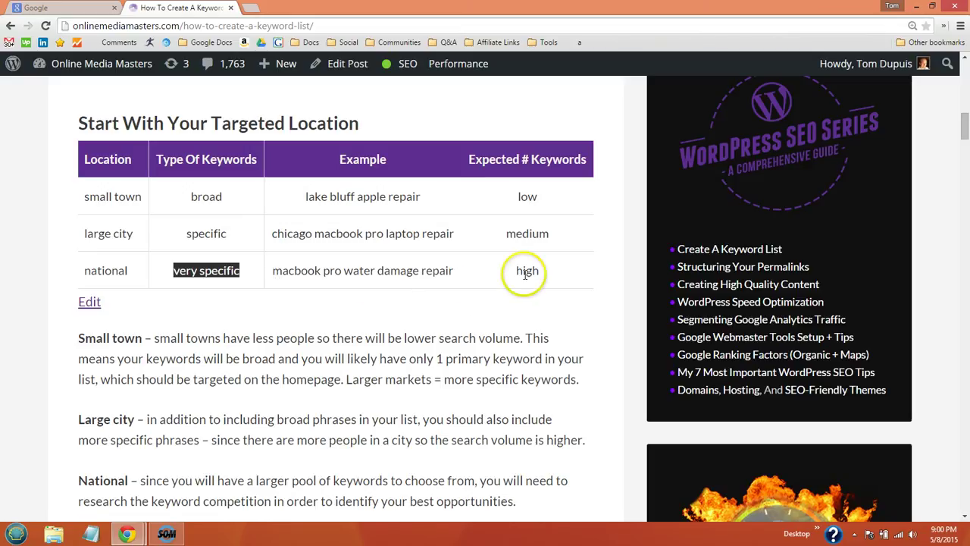
{"action": "double_click", "coordinate": [527, 270]}
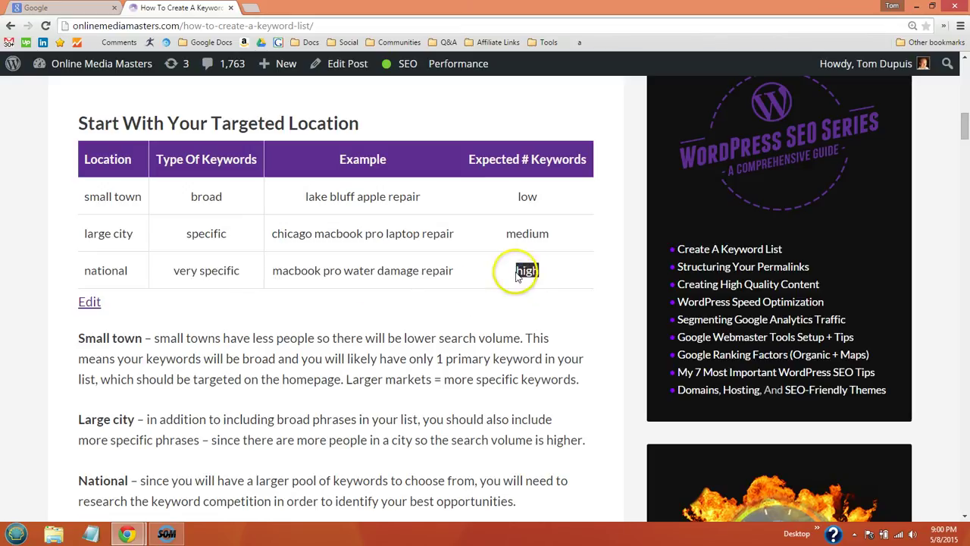
{"action": "left_click", "coordinate": [423, 301]}
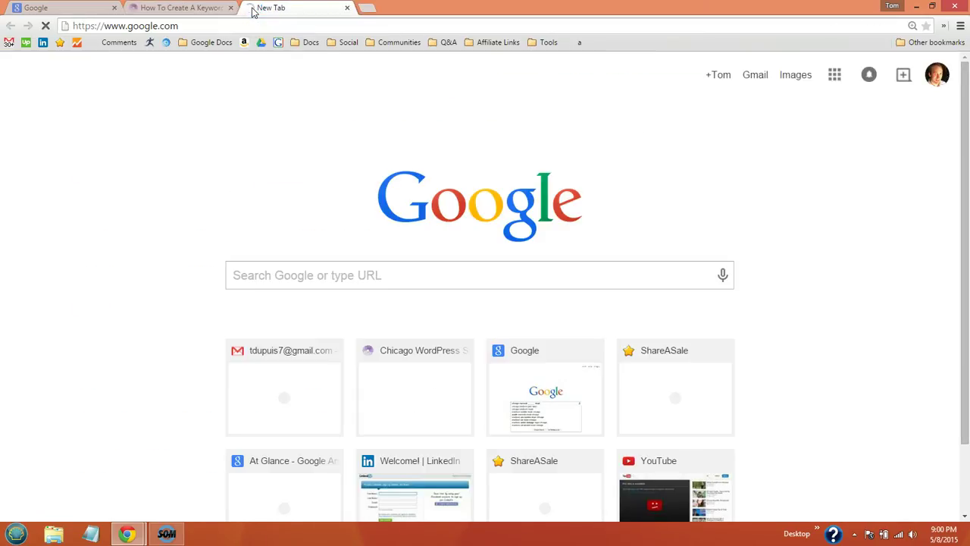
- Check Google's autocomplete suggestions in a new browser tab for "lake bluff appl" and "lake bluff macbook repair"
{"action": "type", "text": "lak"}
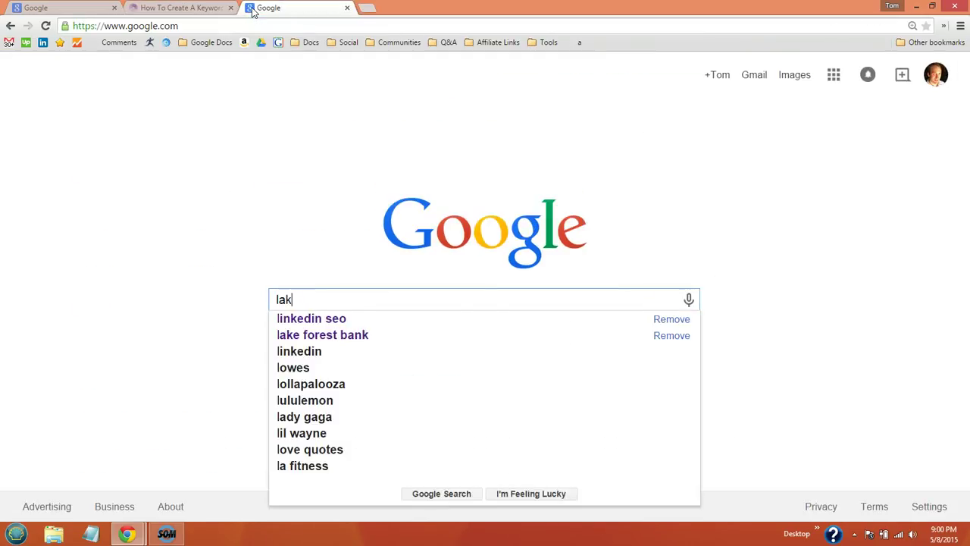
{"action": "type", "text": "e bluff appl"}
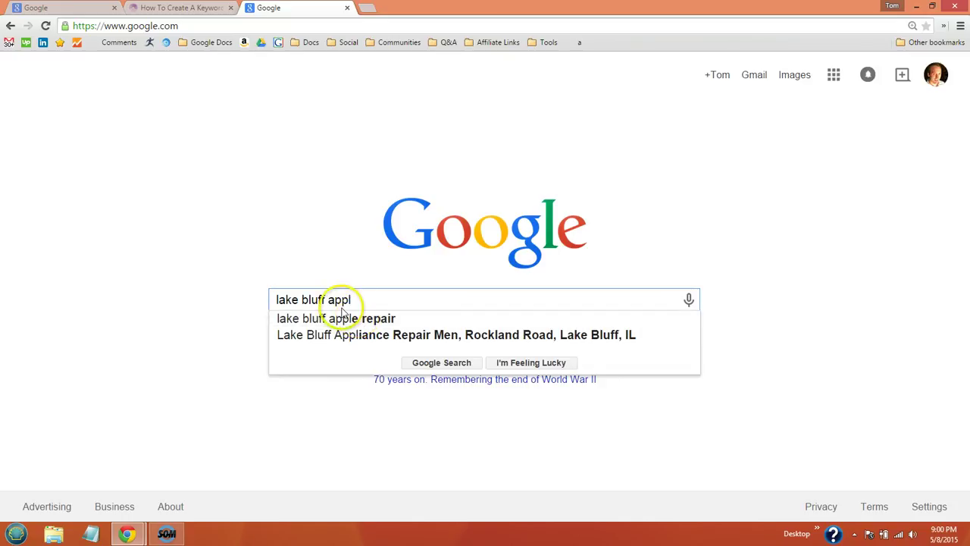
{"action": "double_click", "coordinate": [339, 299]}
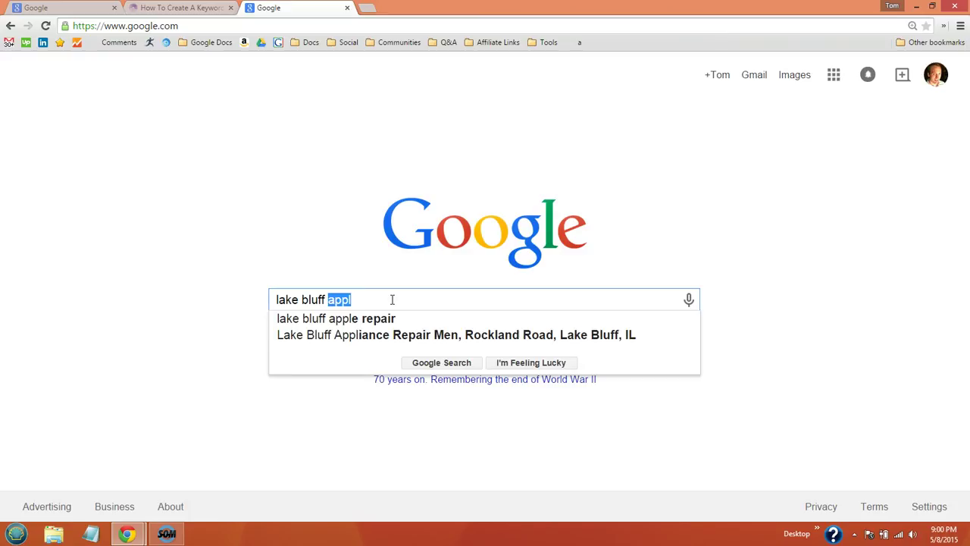
{"action": "type", "text": "mac"}
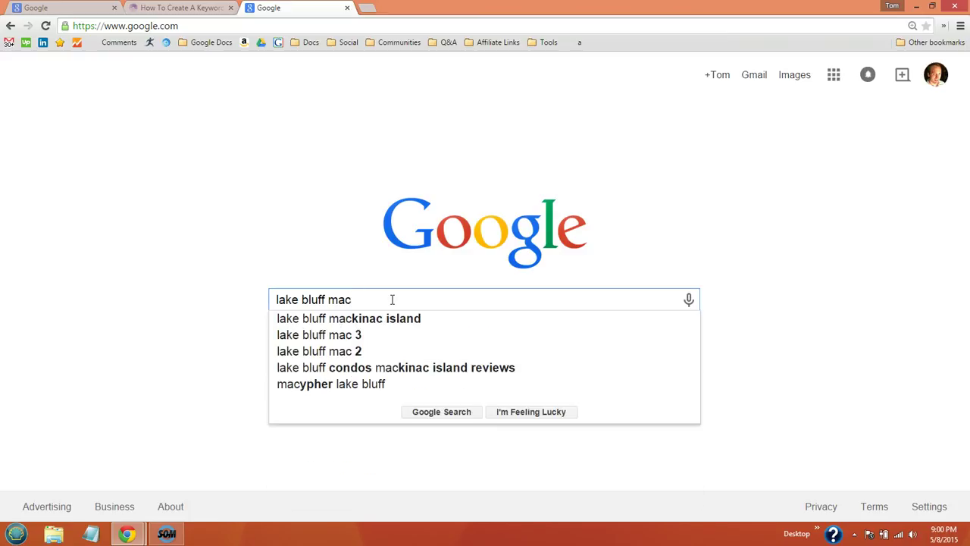
{"action": "type", "text": "book "}
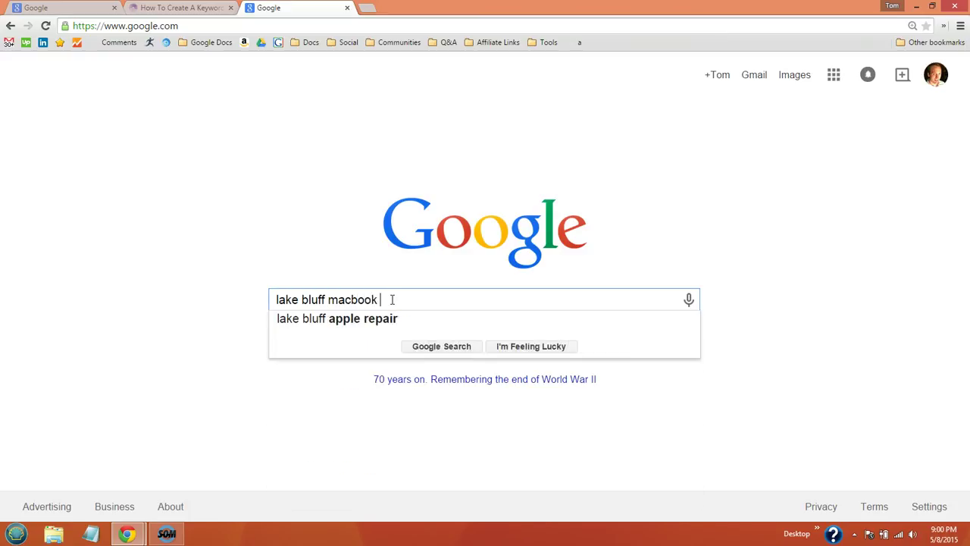
{"action": "type", "text": "repair"}
- Replace the macbook wording in the query and check the autocomplete suggestions for "lake bluff ipad rep"
{"action": "key", "text": "BackSpace"}
{"action": "key", "text": "BackSpace"}
{"action": "key", "text": "BackSpace"}
{"action": "key", "text": "BackSpace"}
{"action": "key", "text": "BackSpace"}
{"action": "key", "text": "BackSpace"}
{"action": "key", "text": "BackSpace"}
{"action": "key", "text": "BackSpace"}
{"action": "key", "text": "BackSpace"}
{"action": "key", "text": "BackSpace"}
{"action": "key", "text": "BackSpace"}
{"action": "key", "text": "BackSpace"}
{"action": "key", "text": "BackSpace"}
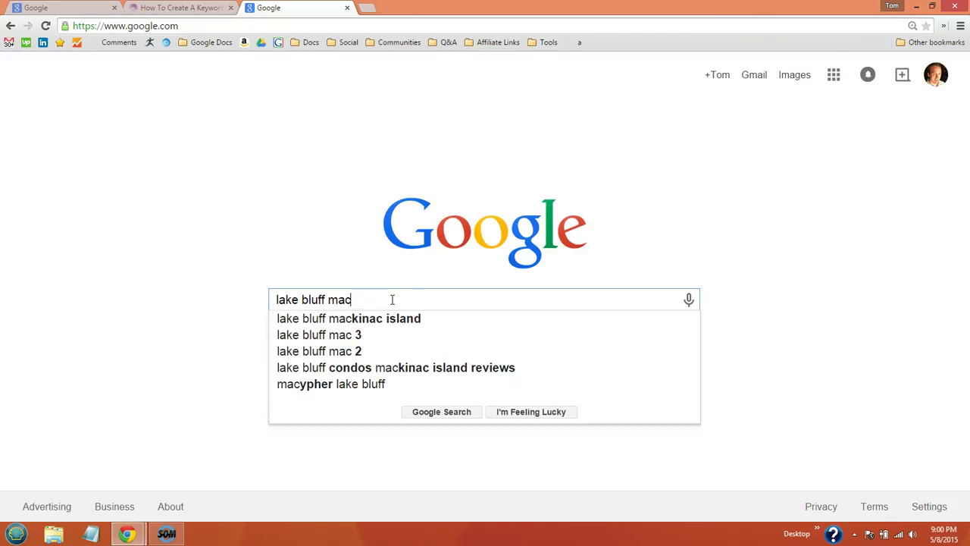
{"action": "type", "text": "ipad "}
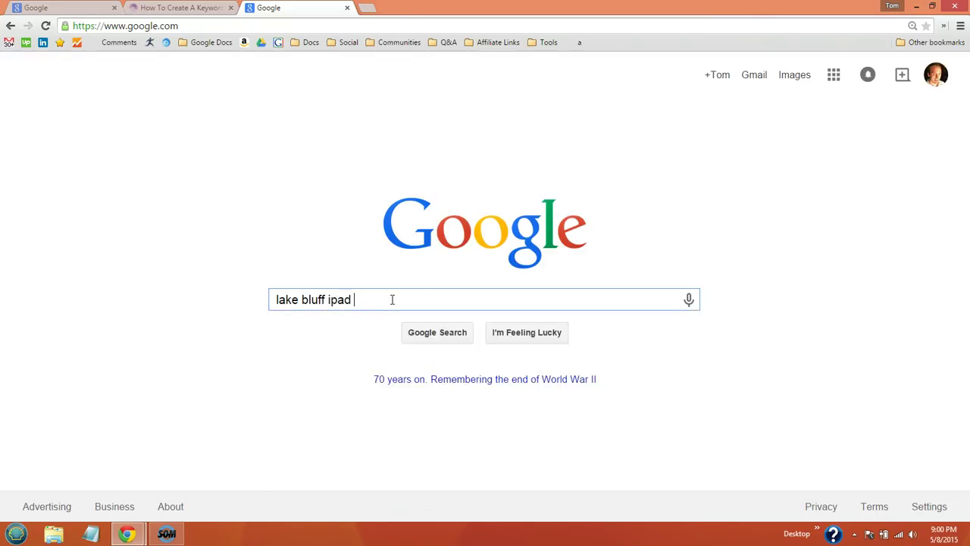
{"action": "type", "text": "rep"}
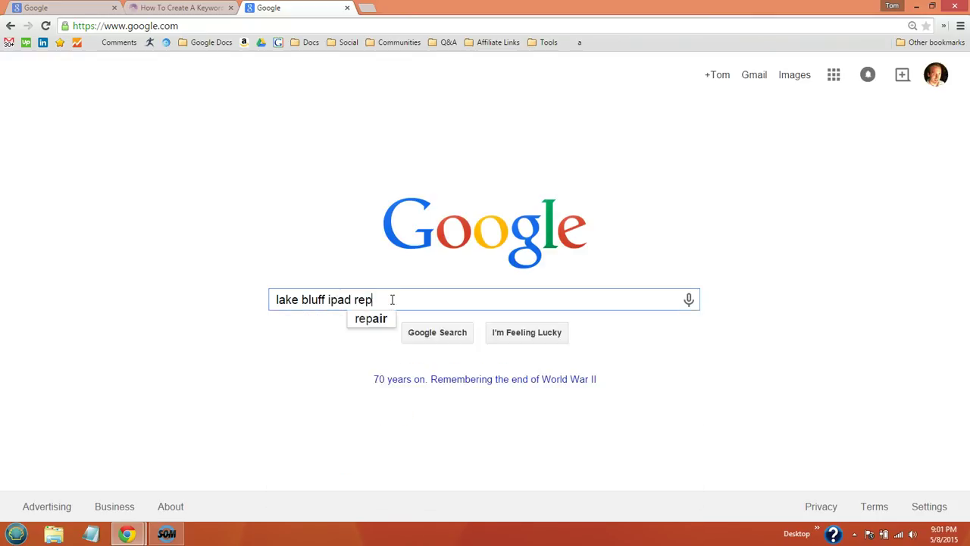
{"action": "left_click", "coordinate": [381, 321]}
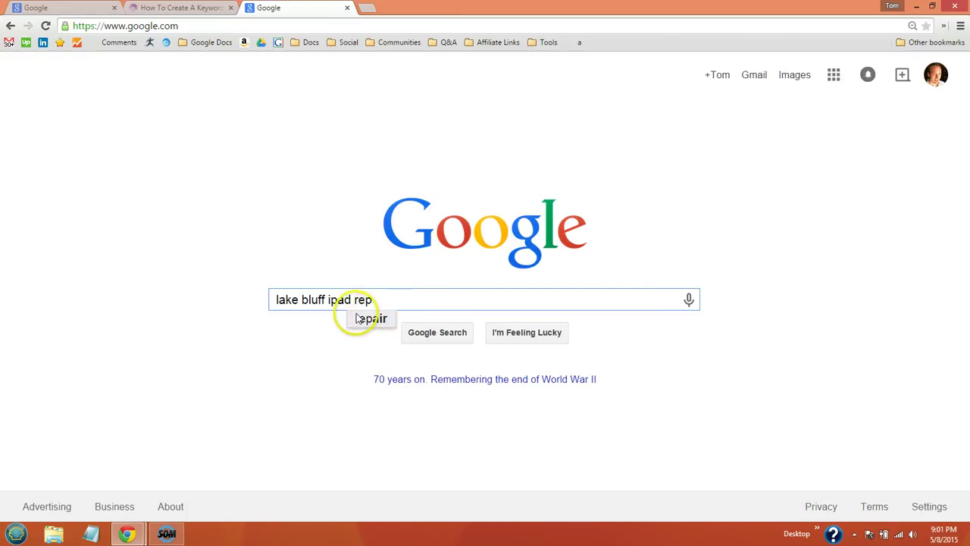
- Check the autocomplete suggestions for "lake bluff apple" and return to the targeted location table in the keyword list article
{"action": "left_click_drag", "start_coordinate": [327, 301], "coordinate": [409, 301]}
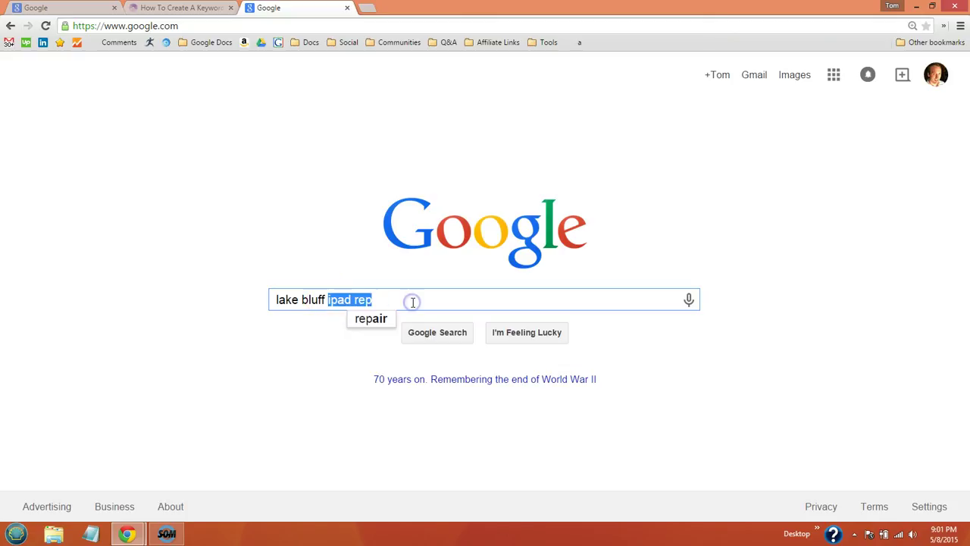
{"action": "type", "text": "apple"}
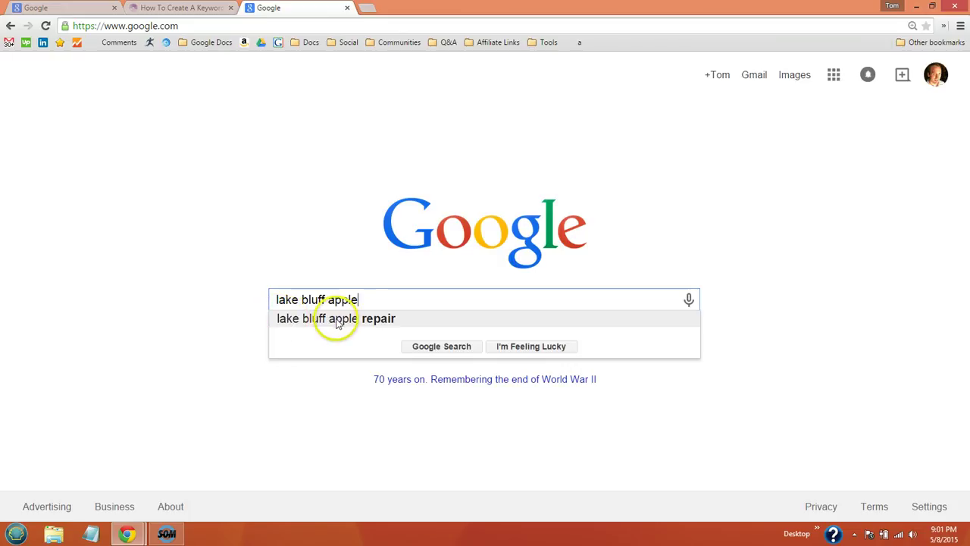
{"action": "left_click", "coordinate": [382, 300]}
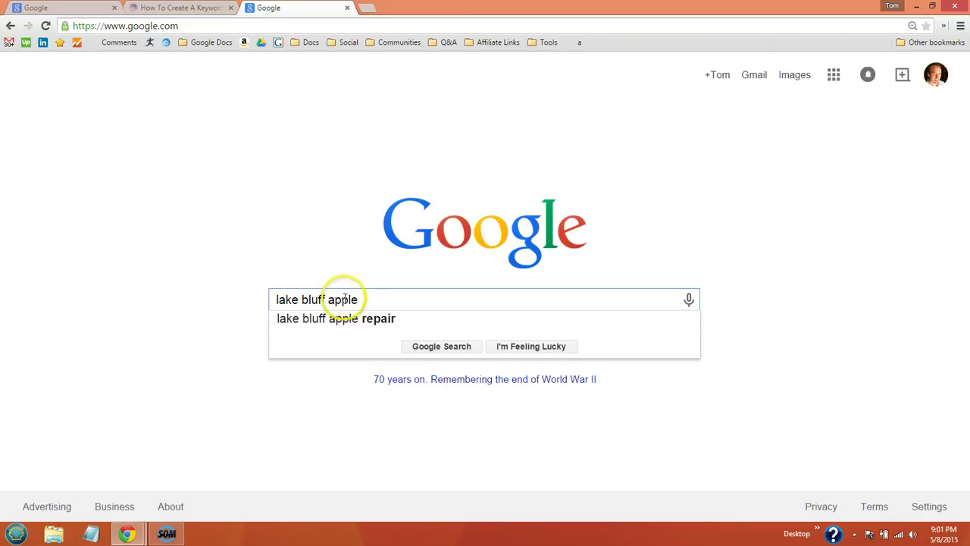
{"action": "left_click_drag", "start_coordinate": [328, 300], "coordinate": [380, 301]}
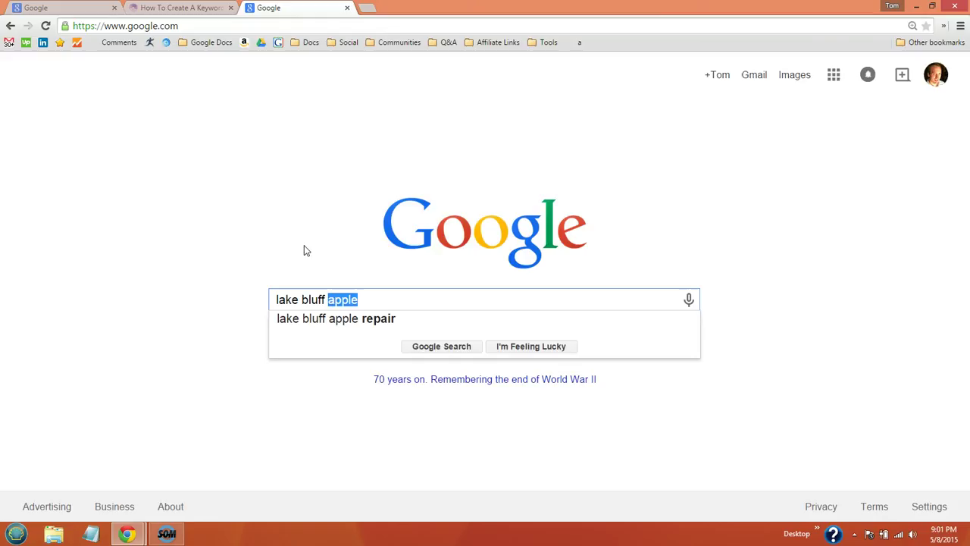
{"action": "left_click", "coordinate": [152, 156]}
{"action": "left_click", "coordinate": [179, 9]}
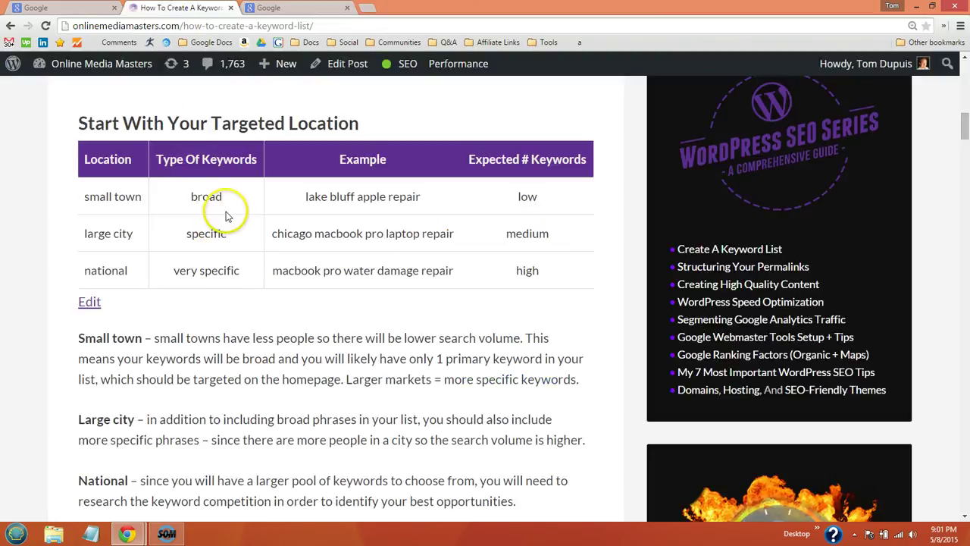
- Go back to the Google search page and check the autocomplete suggestions for "chicago apple rep"
{"action": "left_click", "coordinate": [268, 7]}
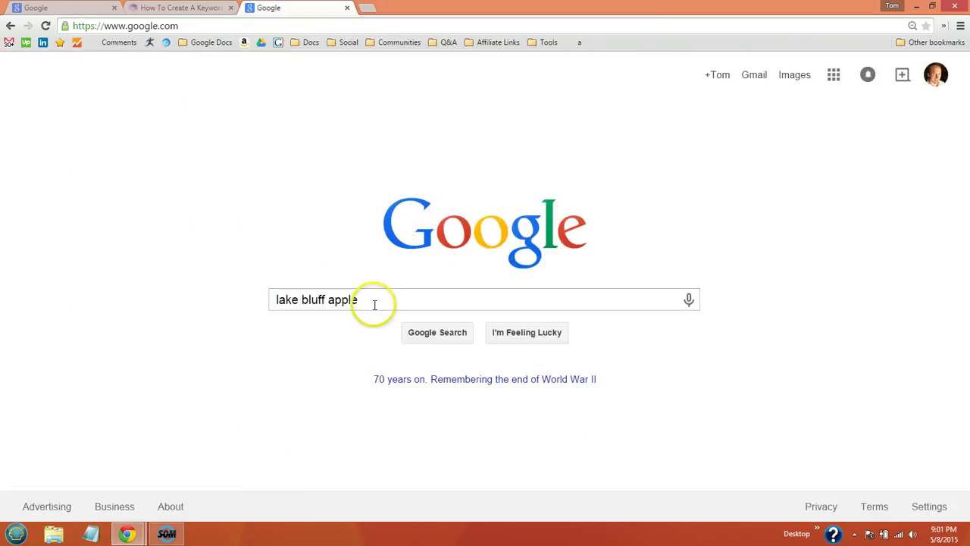
{"action": "left_click_drag", "start_coordinate": [372, 302], "coordinate": [249, 292]}
{"action": "type", "text": "ch"}
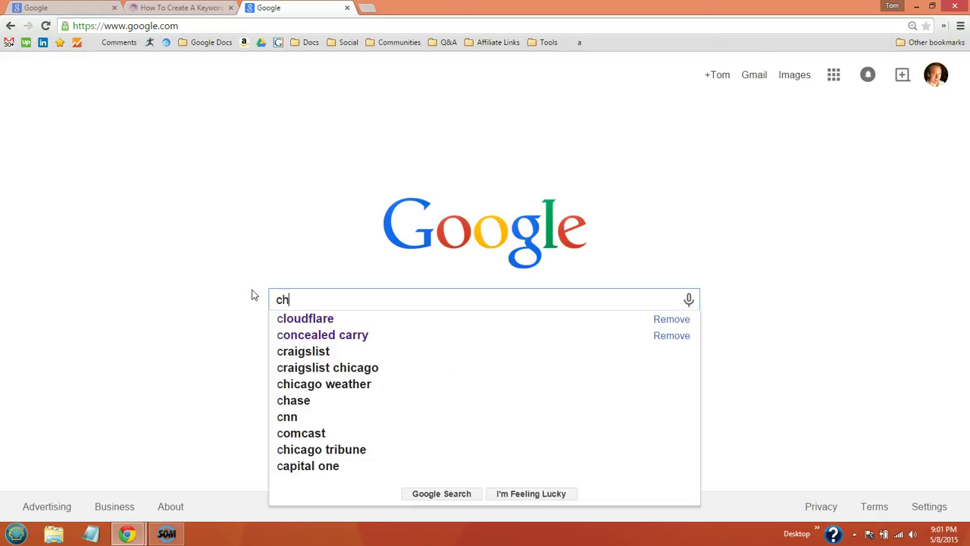
{"action": "type", "text": "icago apple rep"}
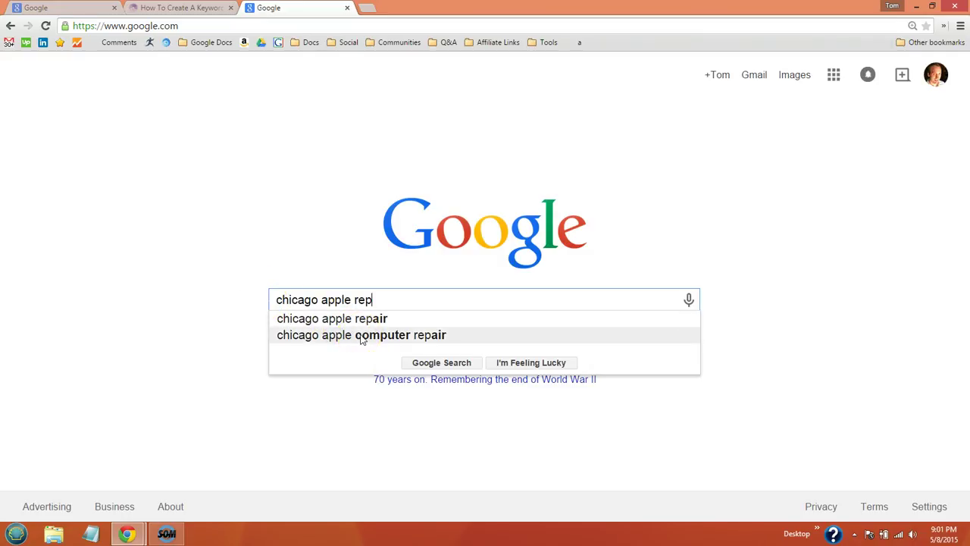
- Replace "apple rep" in the query to check the autocomplete suggestions for "chicago macbook pro"
{"action": "left_click_drag", "start_coordinate": [388, 299], "coordinate": [323, 302]}
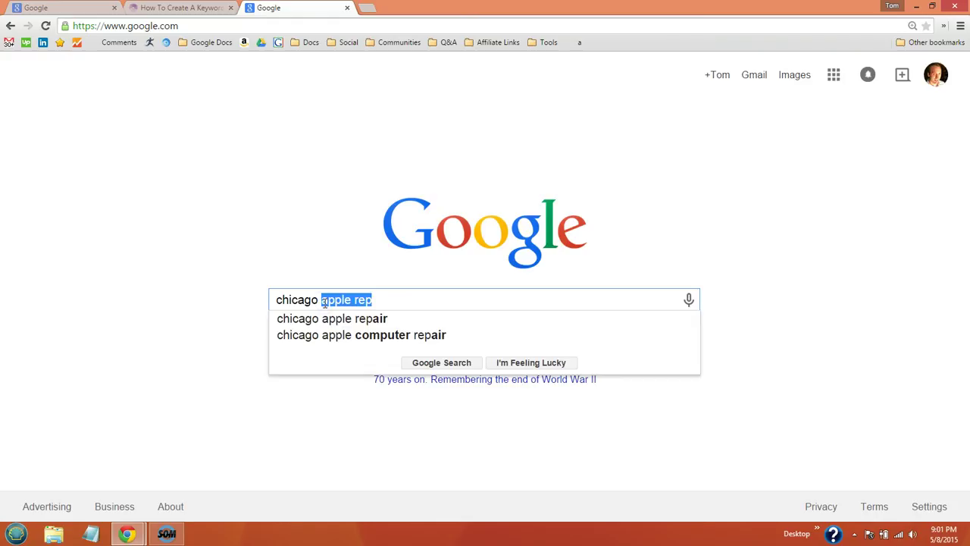
{"action": "type", "text": "macbook"}
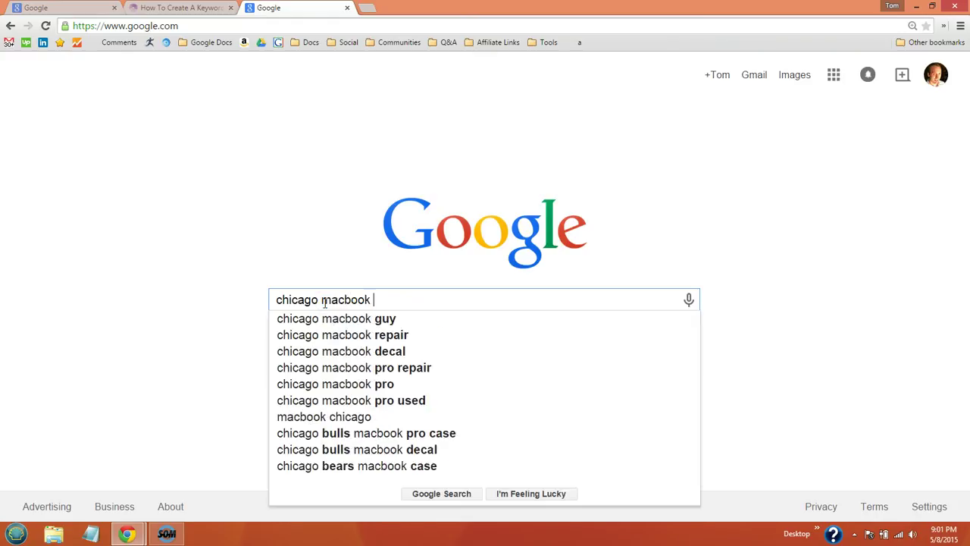
{"action": "type", "text": " pro"}
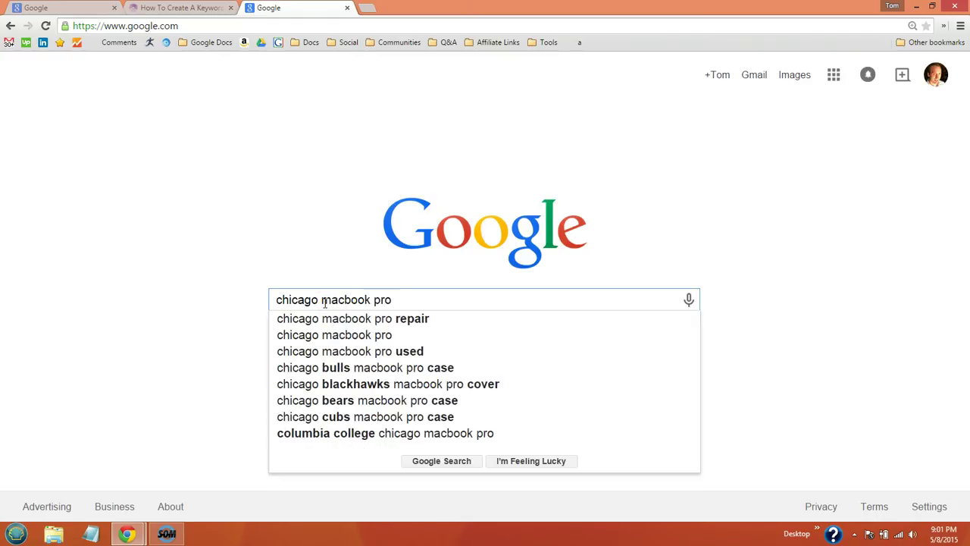
{"action": "left_click", "coordinate": [373, 322]}
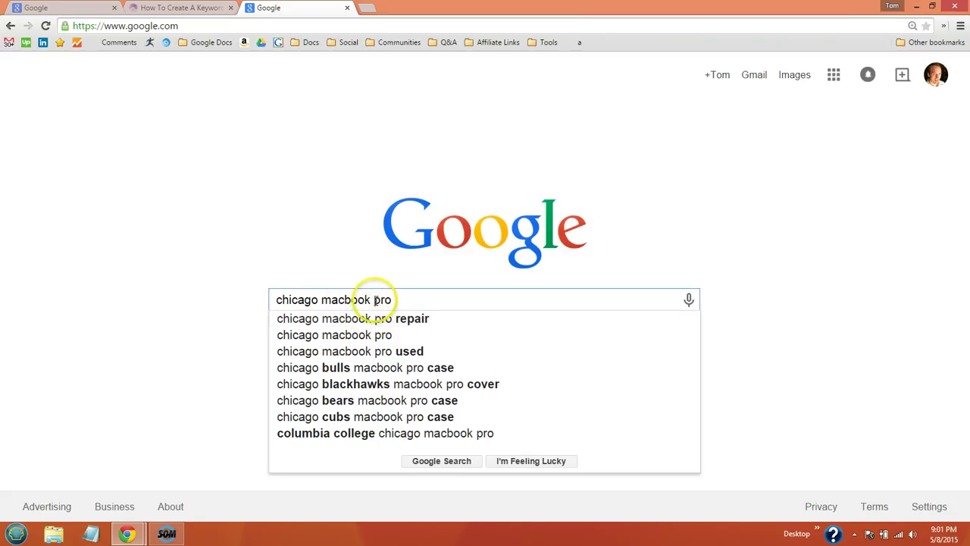
- Replace "pro" with a fill-in-the-blank to check the autocomplete suggestions for "chicago macbook ____ repair"
{"action": "left_click_drag", "start_coordinate": [373, 300], "coordinate": [418, 298]}
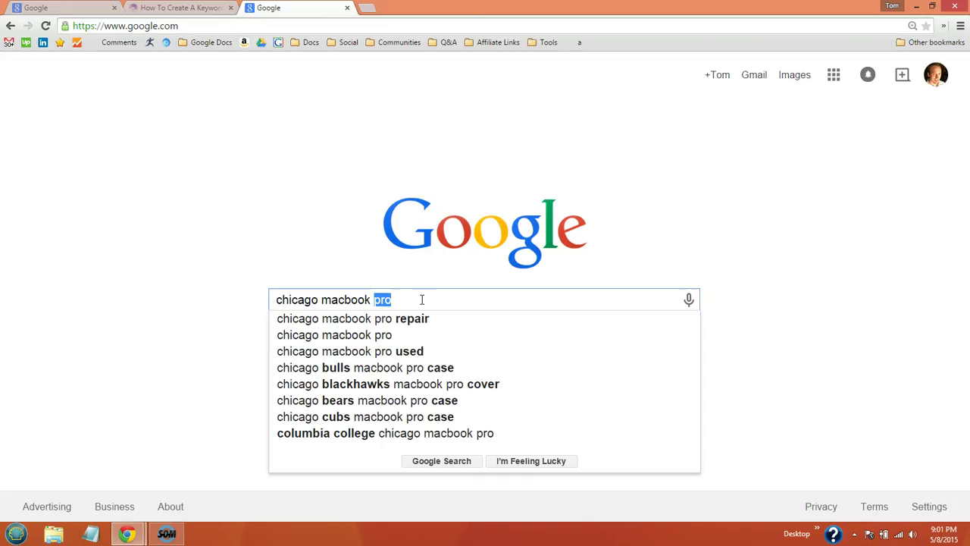
{"action": "type", "text": "__"}
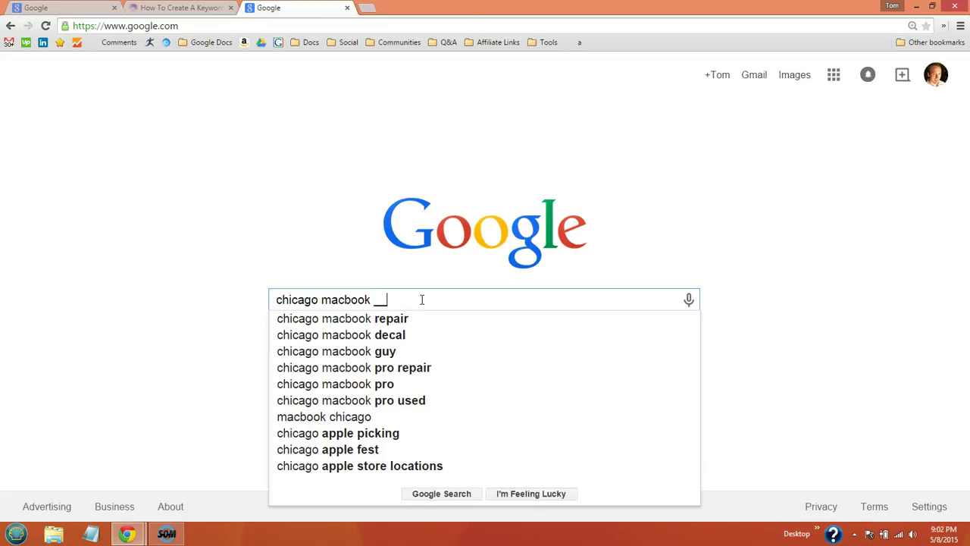
{"action": "type", "text": " repair"}
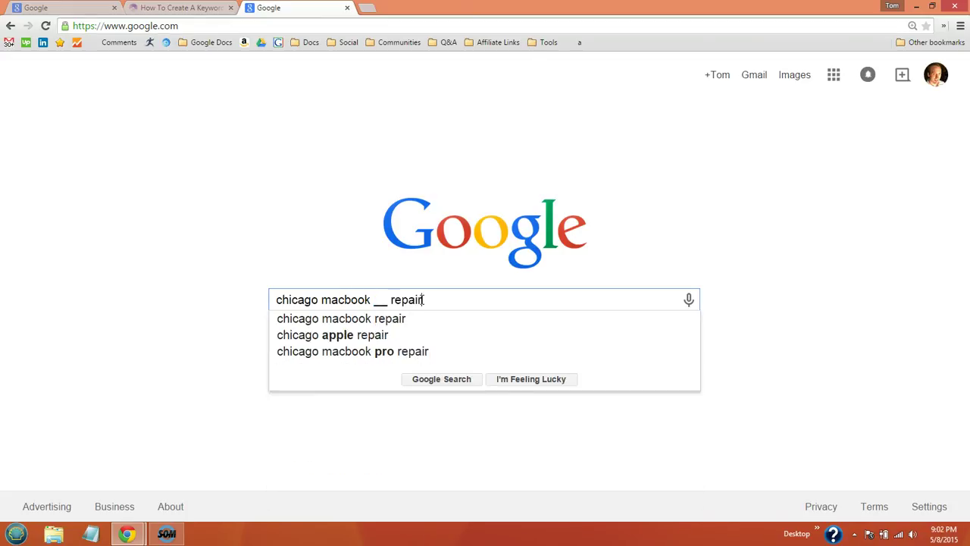
{"action": "left_click", "coordinate": [383, 300]}
{"action": "type", "text": "__"}
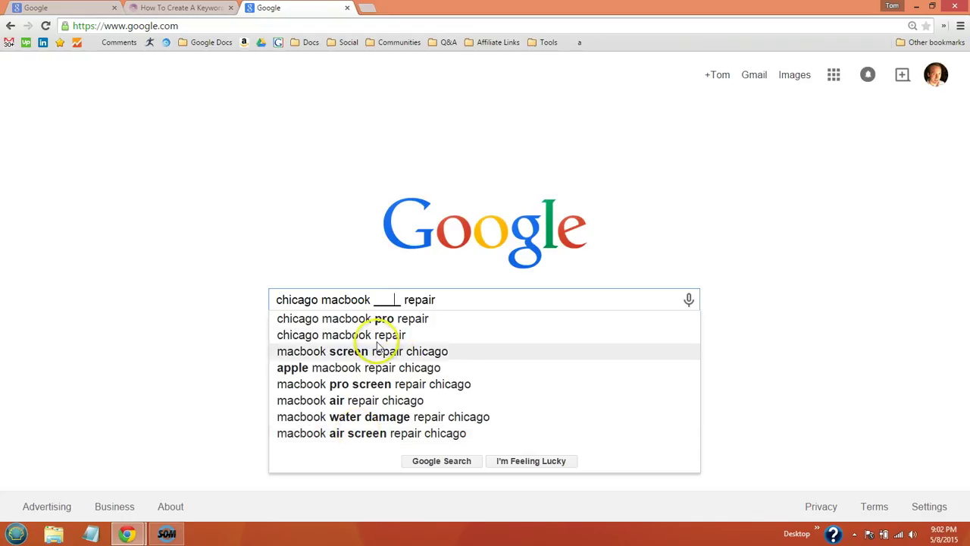
- Remove the fill-in-the-blank from the query to check the autocomplete suggestions for "chicago macbook repair"
{"action": "double_click", "coordinate": [387, 301]}
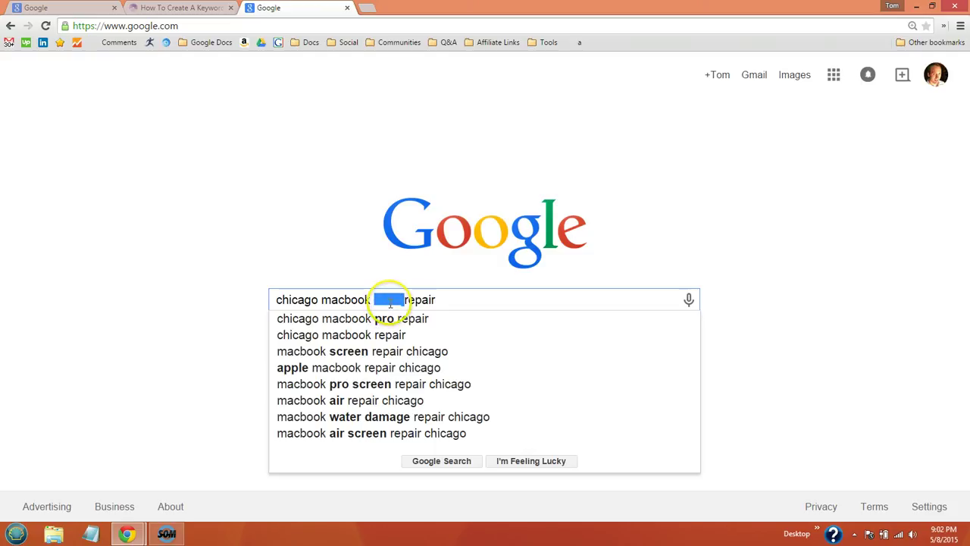
{"action": "key", "text": "BackSpace"}
{"action": "left_click", "coordinate": [411, 299]}
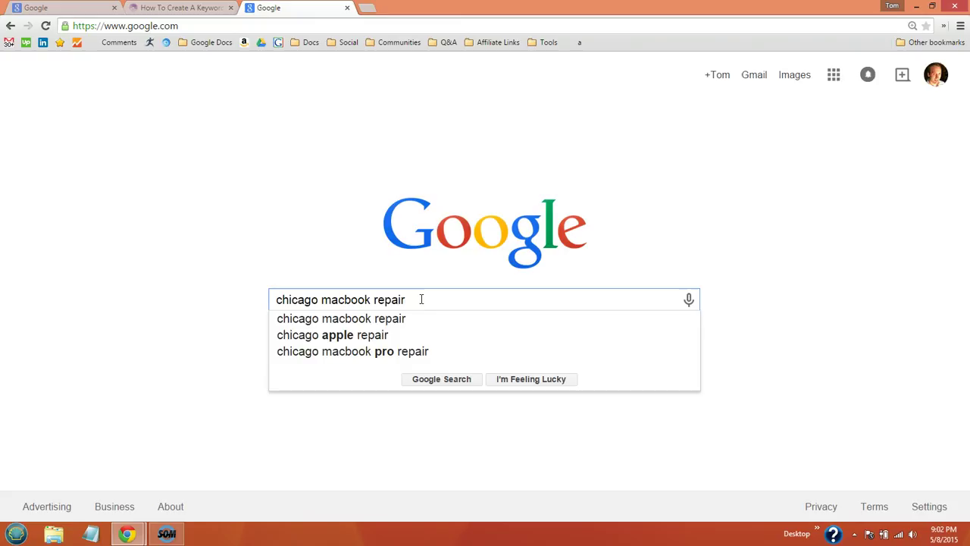
{"action": "left_click", "coordinate": [418, 299]}
{"action": "left_click", "coordinate": [430, 300]}
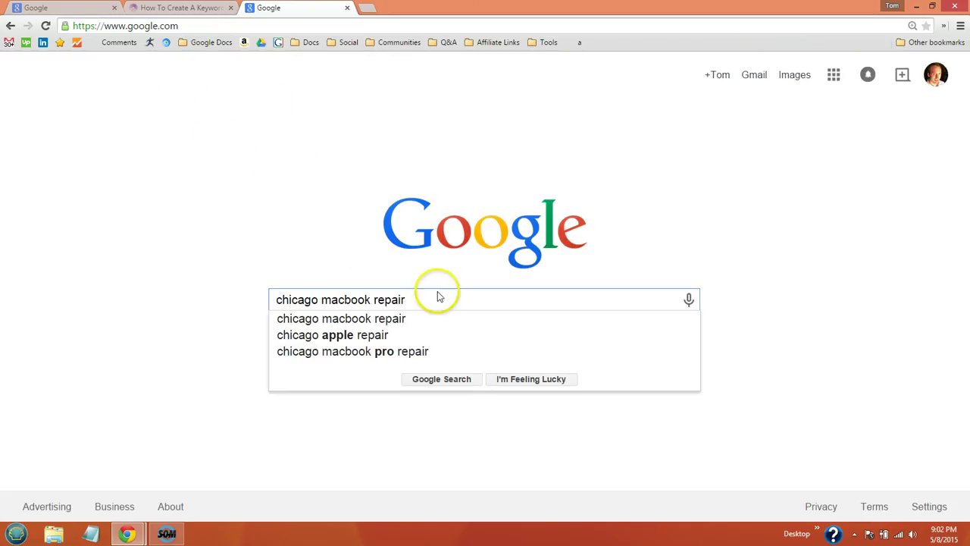
- Replace the whole query to check the autocomplete suggestions for "macbook pro laptop repair", without a location
{"action": "left_click", "coordinate": [381, 298]}
{"action": "left_click_drag", "start_coordinate": [381, 298], "coordinate": [273, 301]}
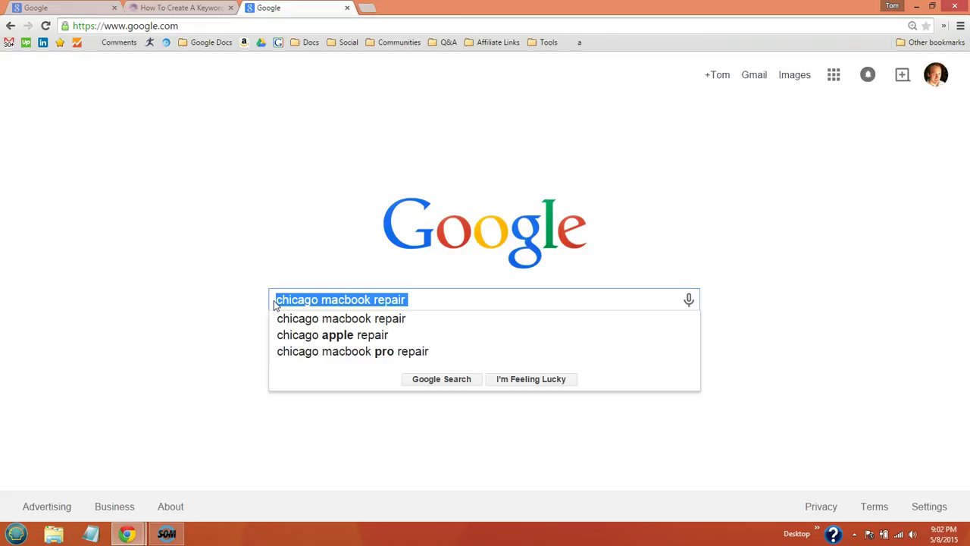
{"action": "type", "text": "macbook pr"}
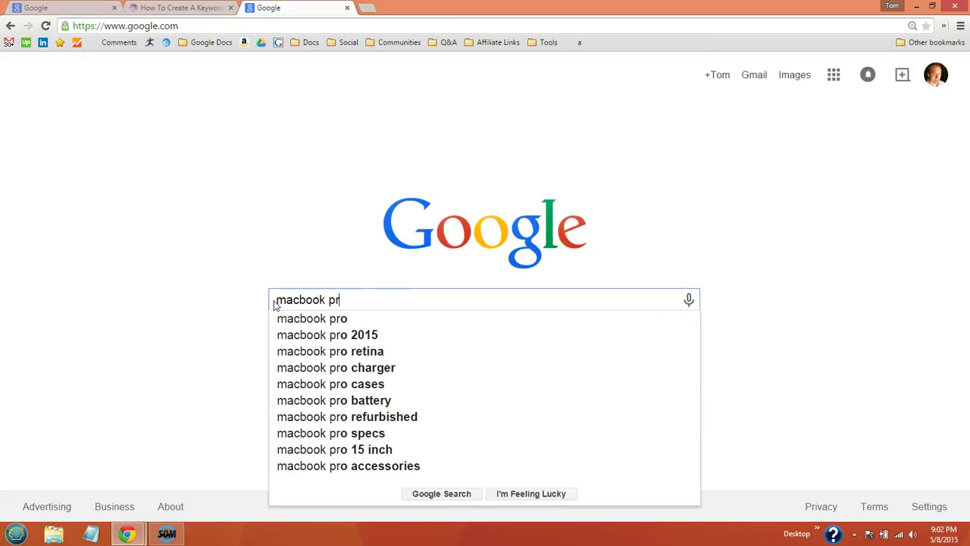
{"action": "type", "text": "o laptop repair"}
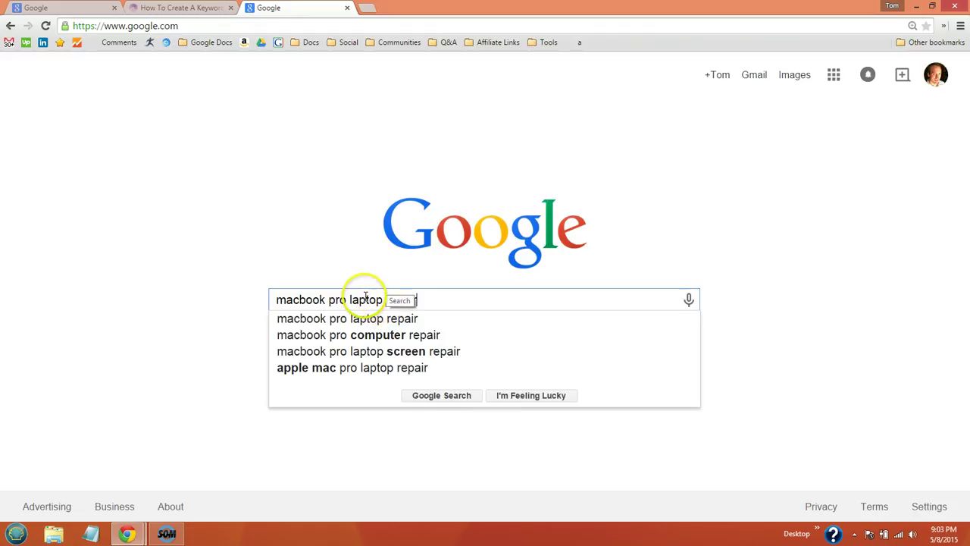
- Replace "laptop" with a fill-in-the-blank to check the autocomplete suggestions for "macbook pro ______ repair"
{"action": "double_click", "coordinate": [366, 300]}
{"action": "type", "text": "_____"}
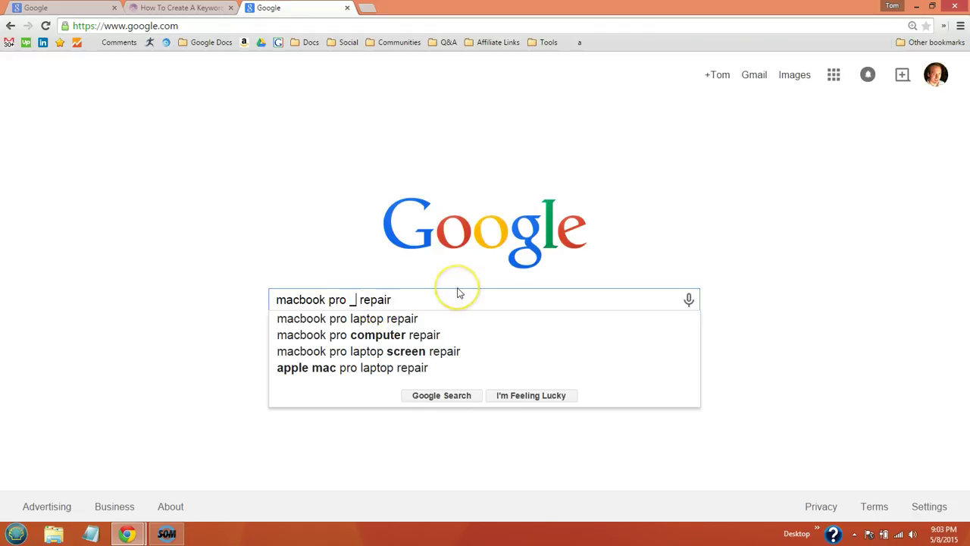
{"action": "type", "text": "_"}
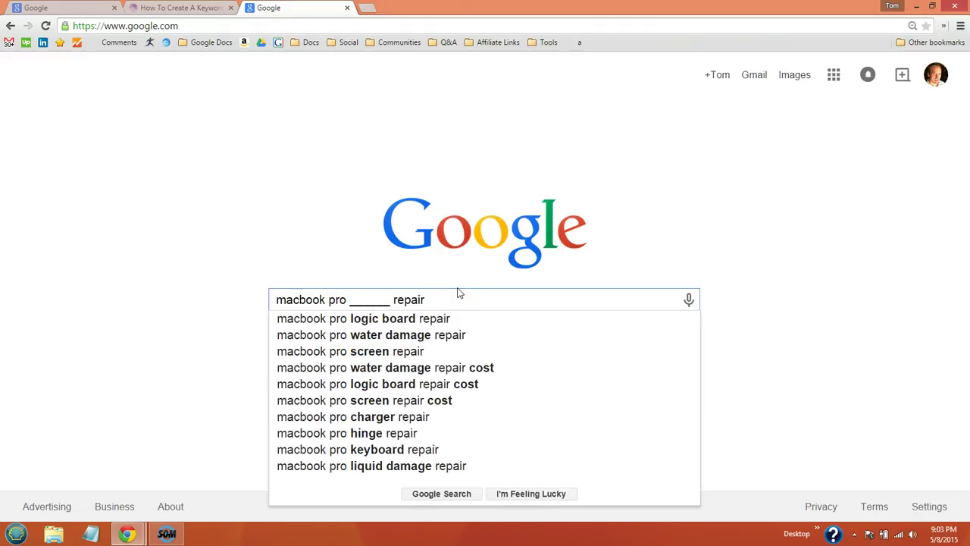
{"action": "left_click", "coordinate": [381, 230]}
{"action": "double_click", "coordinate": [372, 298]}
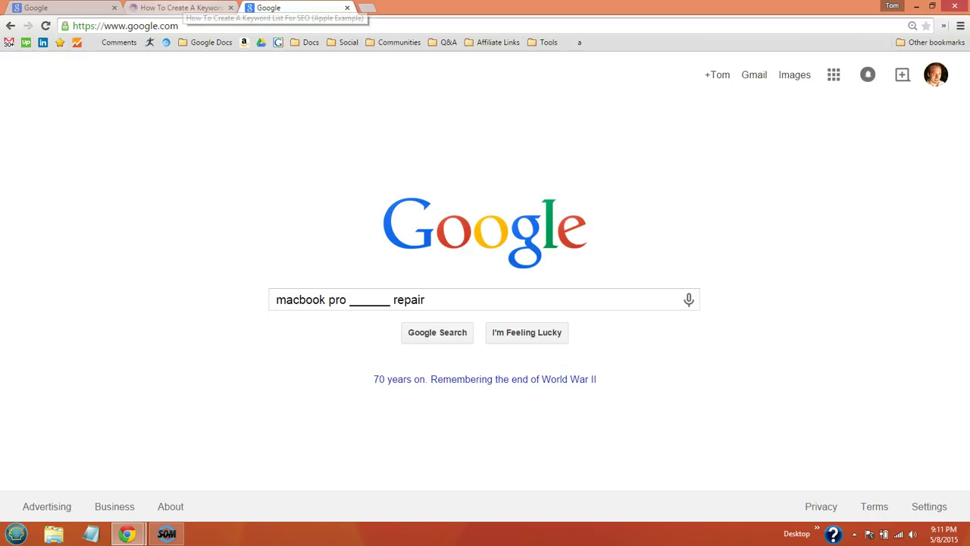
- Return to the keyword list article and go to the annotated "how to get out of debt" search results in Step 4
{"action": "left_click", "coordinate": [180, 7]}
{"action": "scroll", "coordinate": [677, 324], "scroll_direction": "down", "scroll_amount": 2}
{"action": "scroll", "coordinate": [677, 323], "scroll_direction": "down", "scroll_amount": 20}
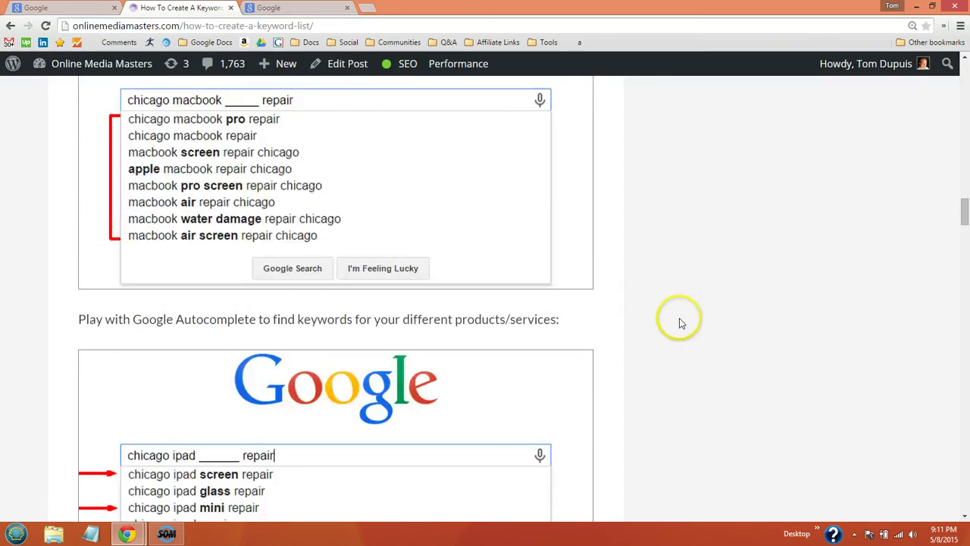
{"action": "scroll", "coordinate": [680, 322], "scroll_direction": "down", "scroll_amount": 12}
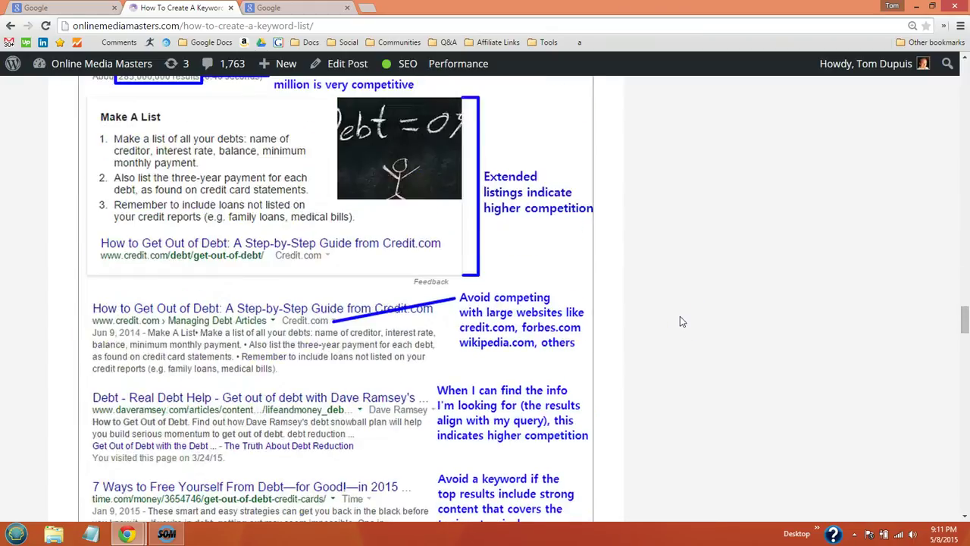
{"action": "scroll", "coordinate": [680, 321], "scroll_direction": "up", "scroll_amount": 2}
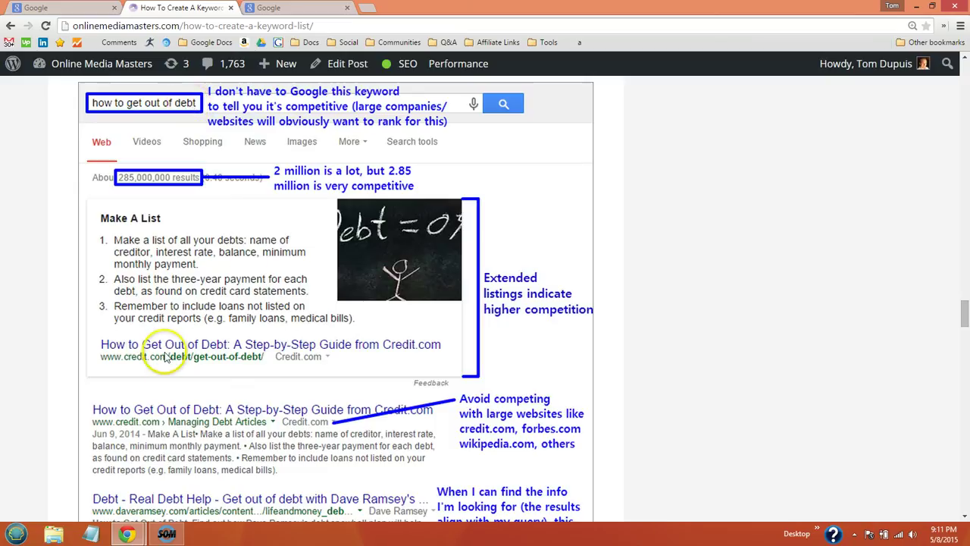
- Examine the keyword competition indicators in the annotated results: result count, extended listings, large websites and strong content covering the topic
{"action": "scroll", "coordinate": [165, 366], "scroll_direction": "down", "scroll_amount": 2}
{"action": "scroll", "coordinate": [157, 367], "scroll_direction": "down", "scroll_amount": 1}
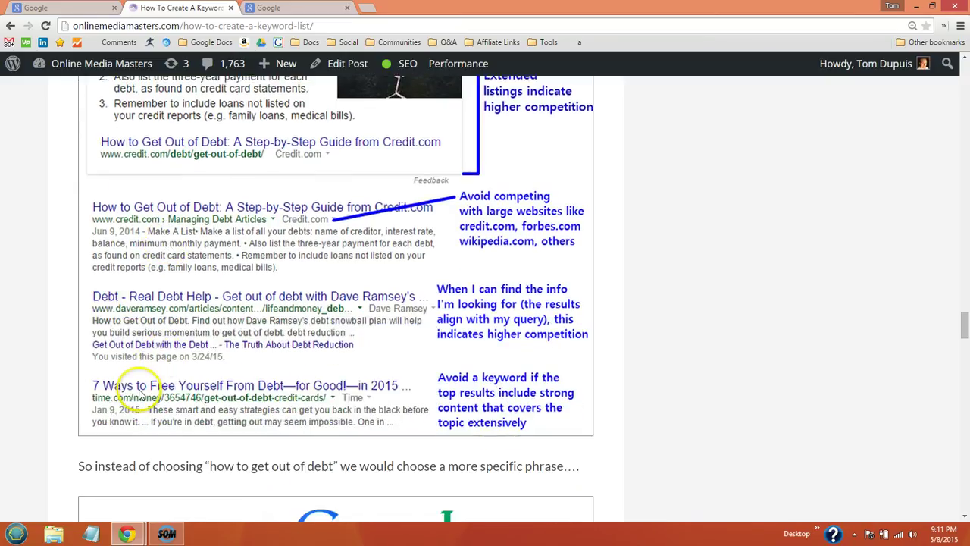
{"action": "scroll", "coordinate": [257, 372], "scroll_direction": "up", "scroll_amount": 1}
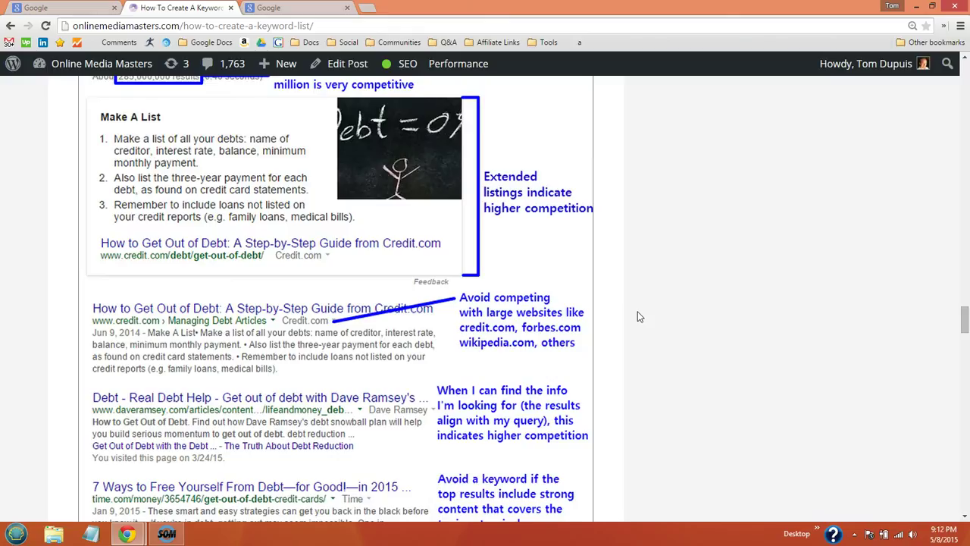
{"action": "scroll", "coordinate": [639, 317], "scroll_direction": "up", "scroll_amount": 1}
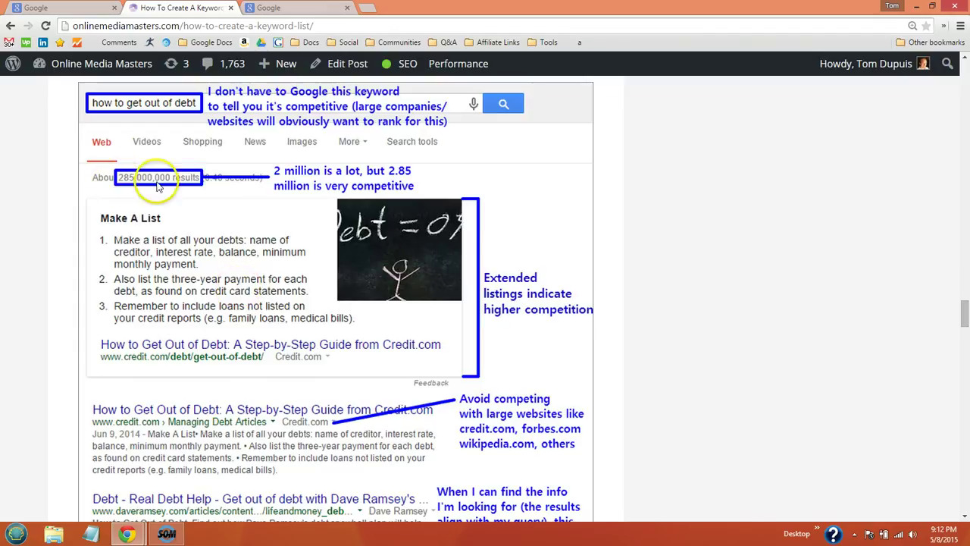
{"action": "scroll", "coordinate": [512, 232], "scroll_direction": "down", "scroll_amount": 2}
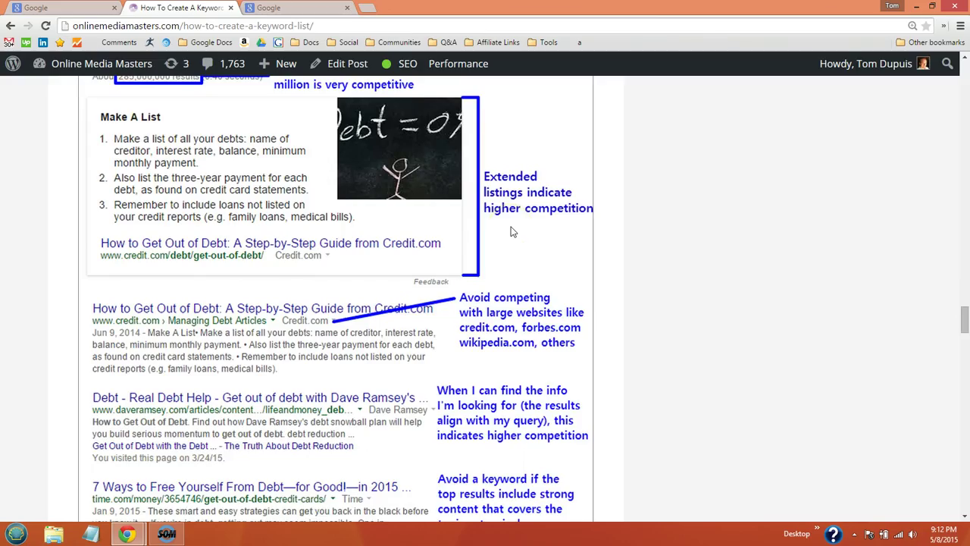
{"action": "scroll", "coordinate": [513, 231], "scroll_direction": "down", "scroll_amount": 2}
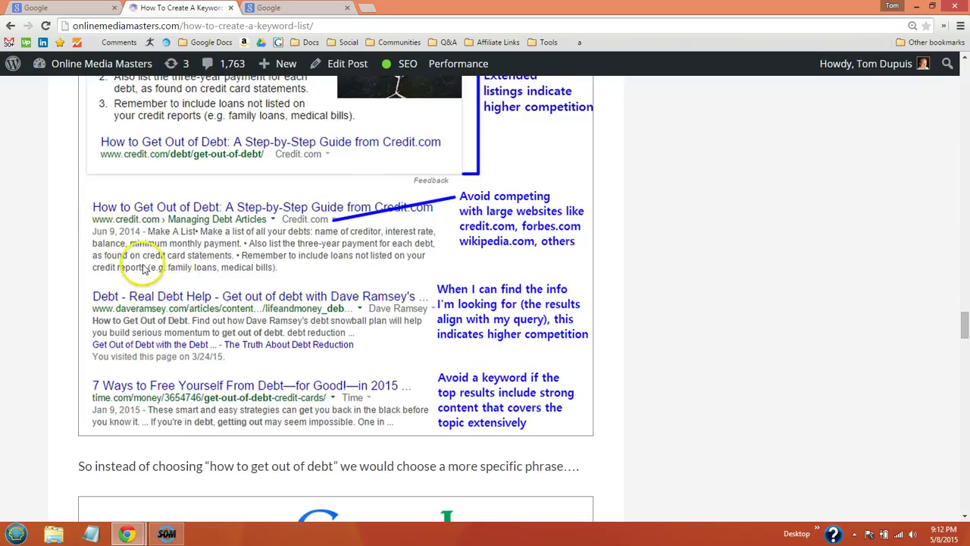
{"action": "scroll", "coordinate": [325, 308], "scroll_direction": "up", "scroll_amount": 4}
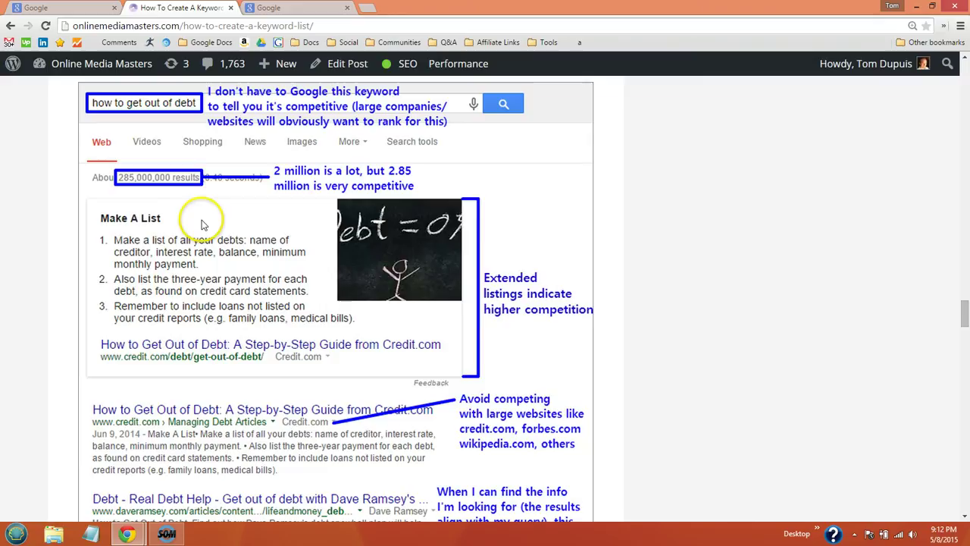
{"action": "scroll", "coordinate": [197, 231], "scroll_direction": "down", "scroll_amount": 2}
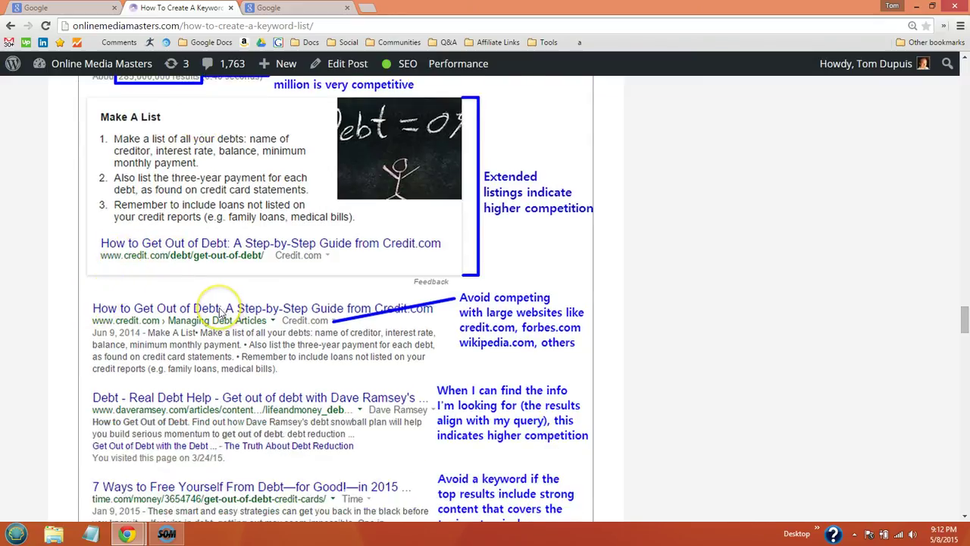
{"action": "scroll", "coordinate": [220, 311], "scroll_direction": "down", "scroll_amount": 2}
{"action": "scroll", "coordinate": [339, 383], "scroll_direction": "up", "scroll_amount": 2}
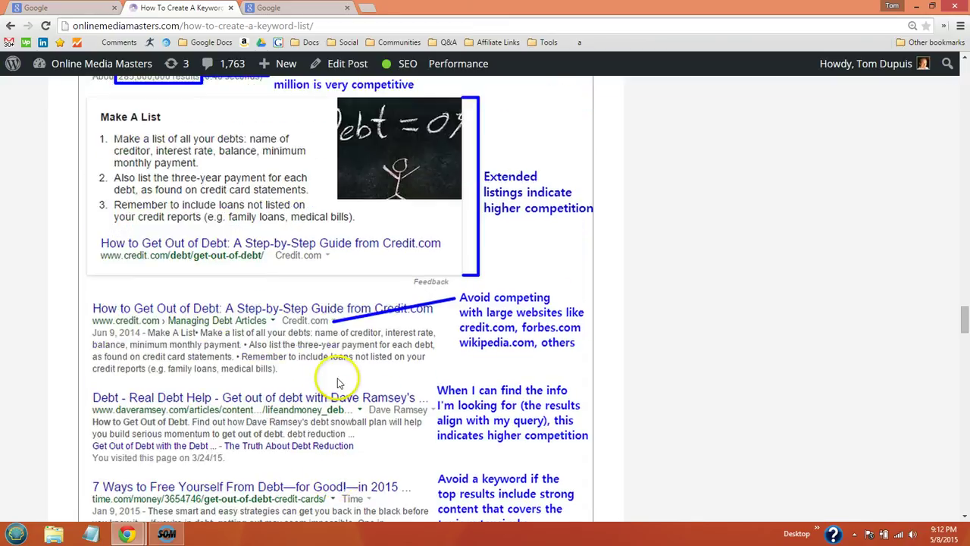
{"action": "scroll", "coordinate": [341, 379], "scroll_direction": "up", "scroll_amount": 3}
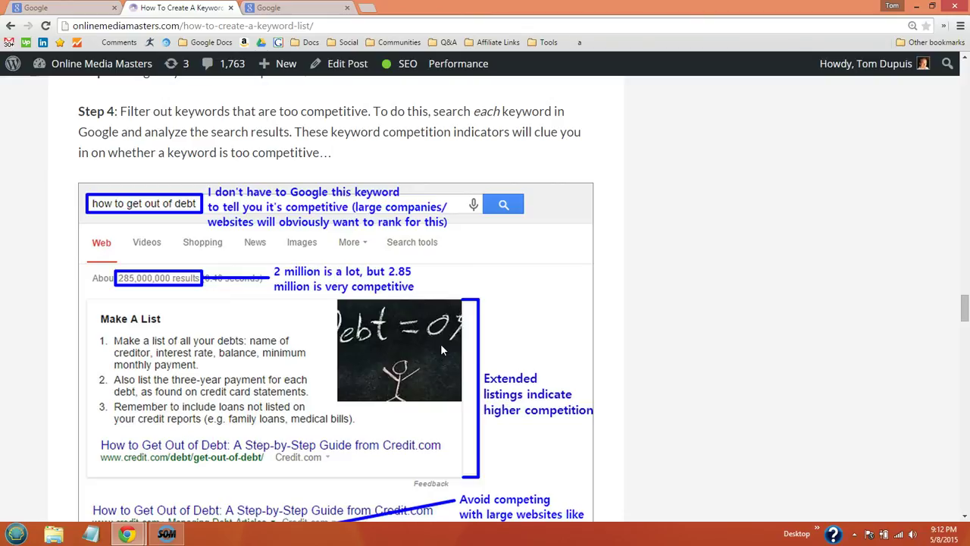
- Review the article's more specific alternatives to "how to get out of debt" and open HubShout WebGrader from the competitor keywords section
{"action": "scroll", "coordinate": [553, 326], "scroll_direction": "down", "scroll_amount": 8}
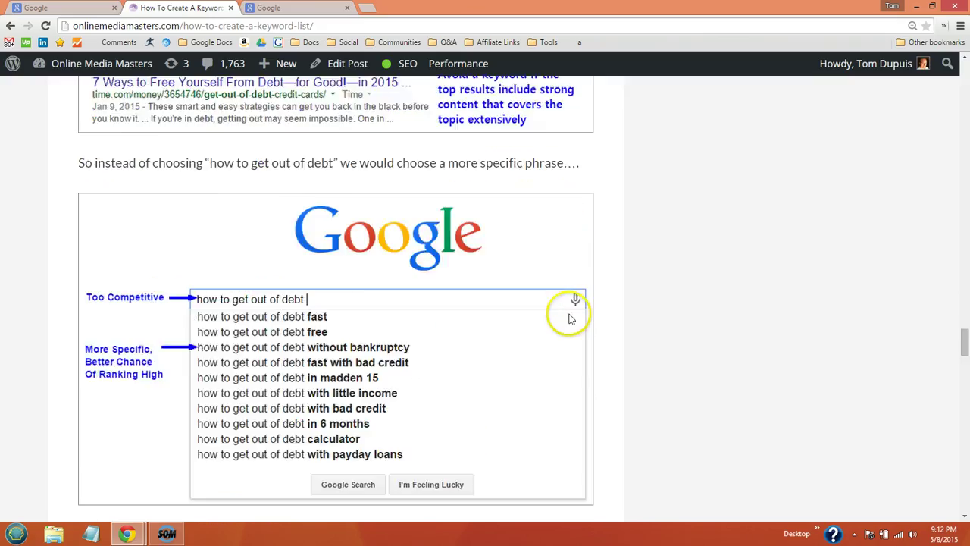
{"action": "scroll", "coordinate": [571, 319], "scroll_direction": "down", "scroll_amount": 3}
{"action": "scroll", "coordinate": [572, 319], "scroll_direction": "up", "scroll_amount": 1}
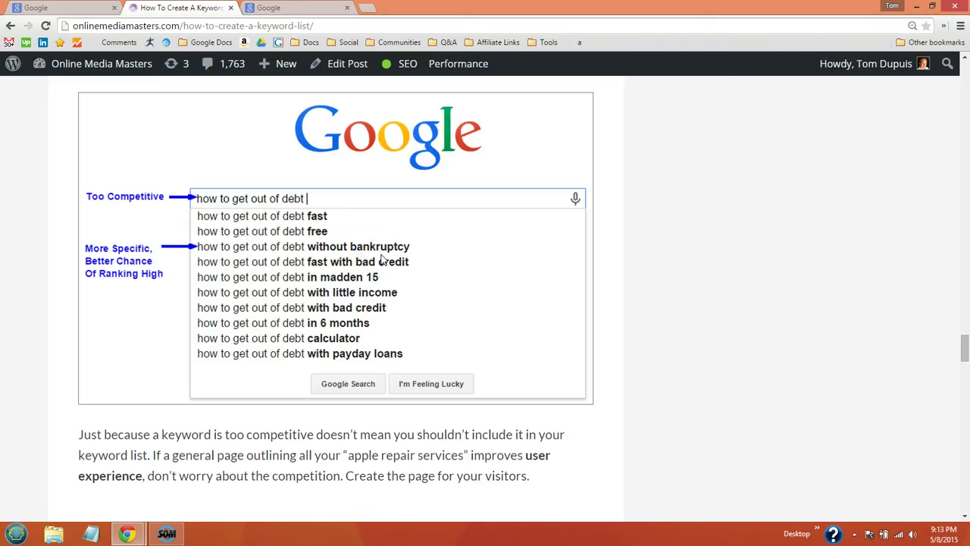
{"action": "scroll", "coordinate": [383, 260], "scroll_direction": "down", "scroll_amount": 3}
{"action": "scroll", "coordinate": [523, 208], "scroll_direction": "down", "scroll_amount": 1}
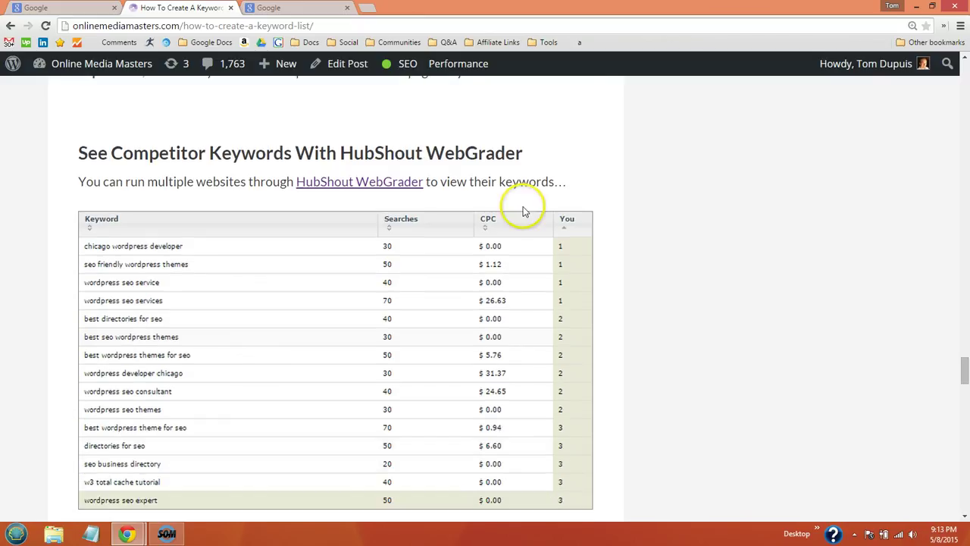
{"action": "left_click", "coordinate": [399, 186]}
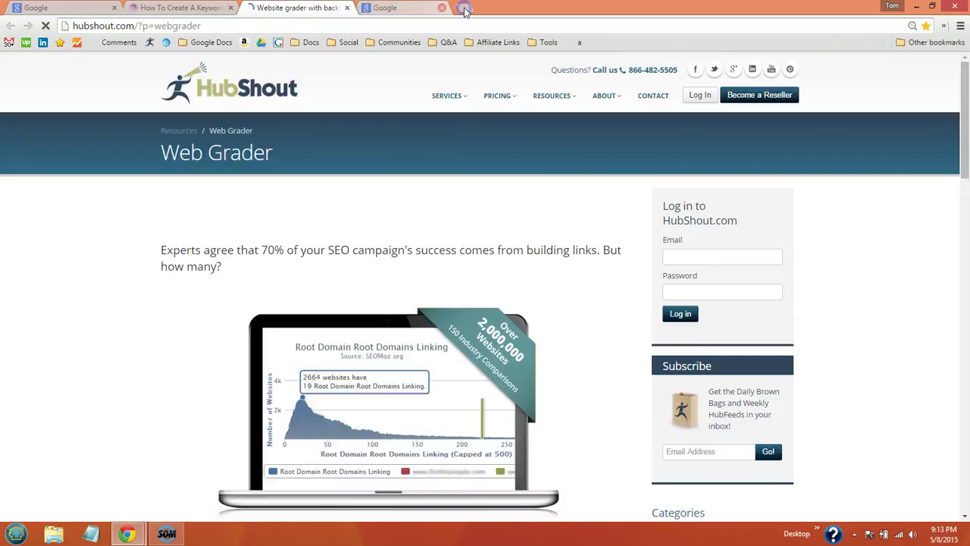
- Close the spare Google tab and submit onlinemediamasters.com to the HubShout Web Grader
{"action": "left_click", "coordinate": [442, 8]}
{"action": "scroll", "coordinate": [465, 130], "scroll_direction": "down", "scroll_amount": 3}
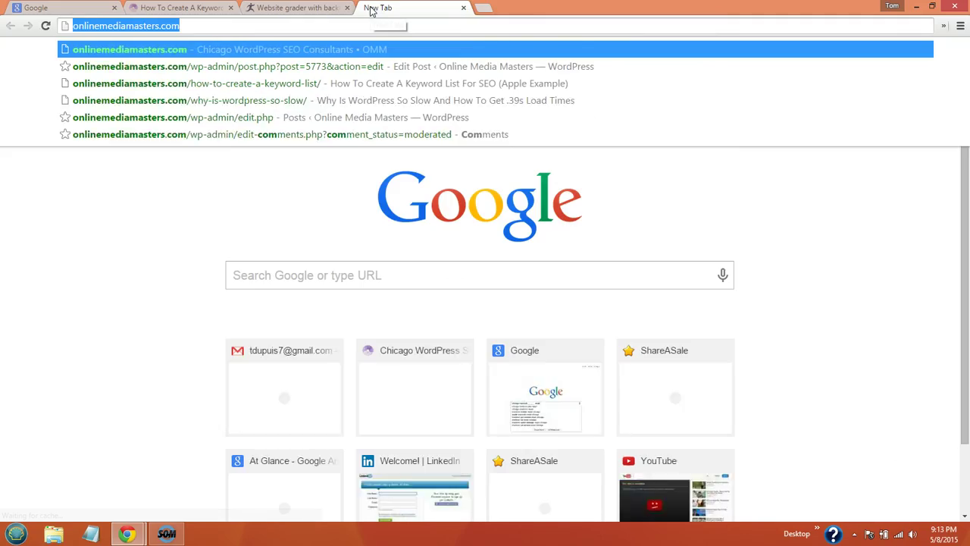
{"action": "left_click", "coordinate": [297, 8]}
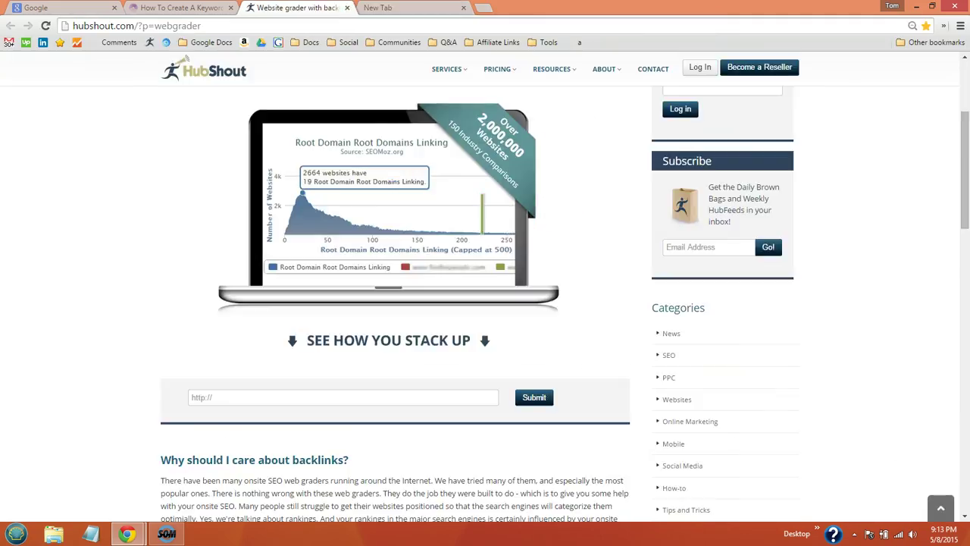
{"action": "left_click", "coordinate": [311, 397]}
{"action": "type", "text": "onlinemediamasters.com"}
{"action": "left_click", "coordinate": [534, 397]}
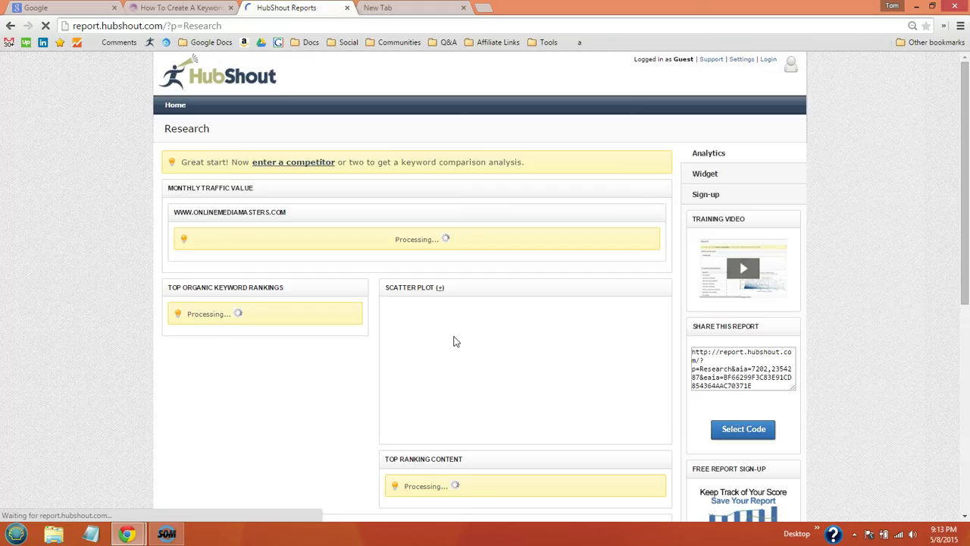
- Review the research report for onlinemediamasters.com and open the full keyword analysis to look through its ranked keywords
{"action": "scroll", "coordinate": [379, 266], "scroll_direction": "down", "scroll_amount": 4}
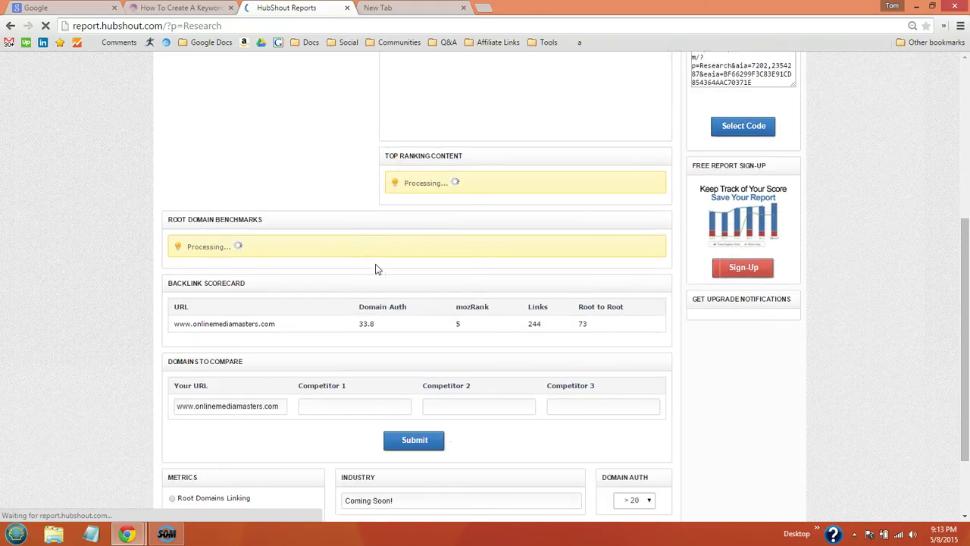
{"action": "scroll", "coordinate": [376, 268], "scroll_direction": "down", "scroll_amount": 1}
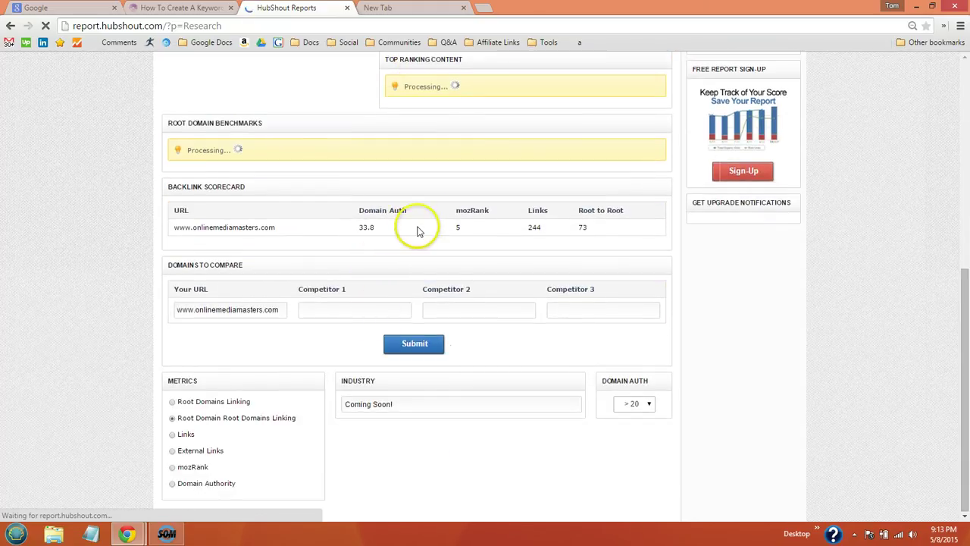
{"action": "scroll", "coordinate": [539, 242], "scroll_direction": "up", "scroll_amount": 2}
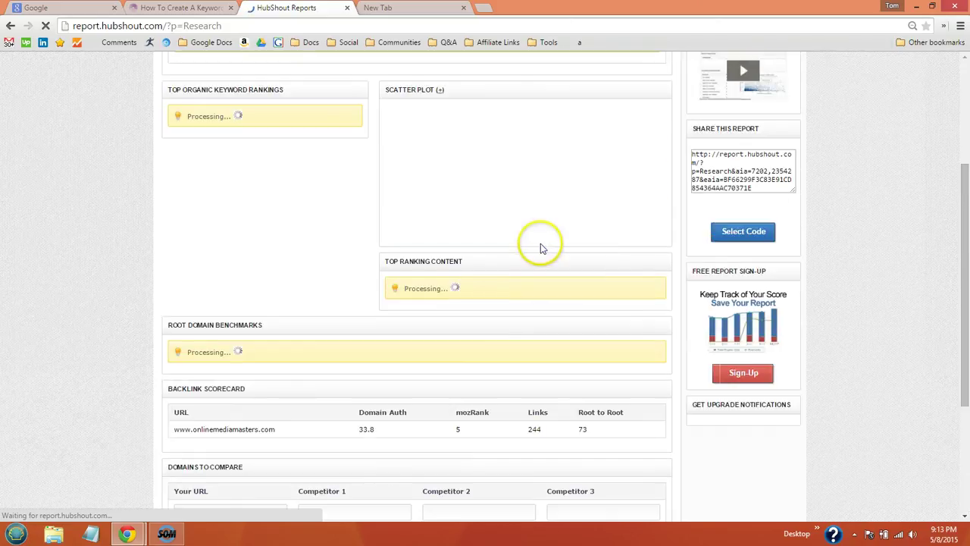
{"action": "scroll", "coordinate": [540, 243], "scroll_direction": "up", "scroll_amount": 1}
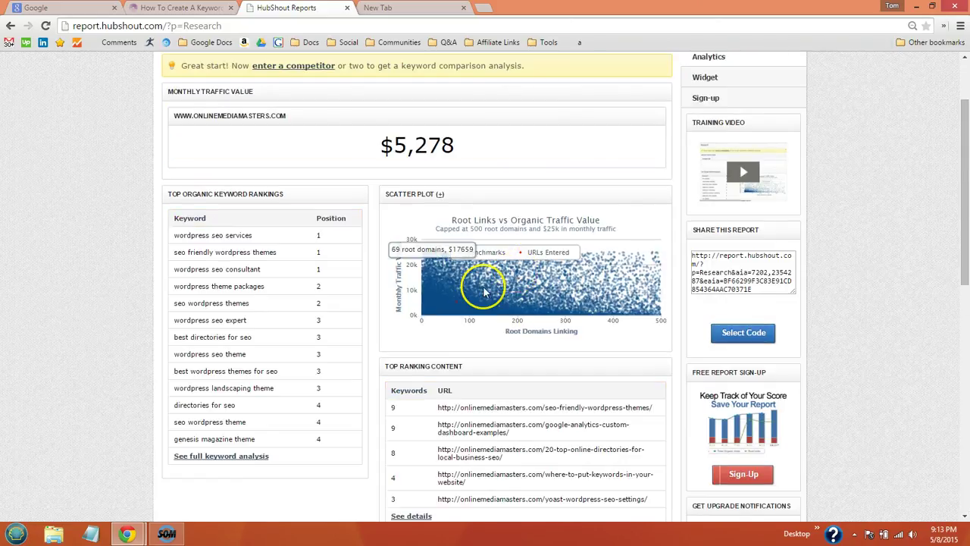
{"action": "left_click", "coordinate": [214, 458]}
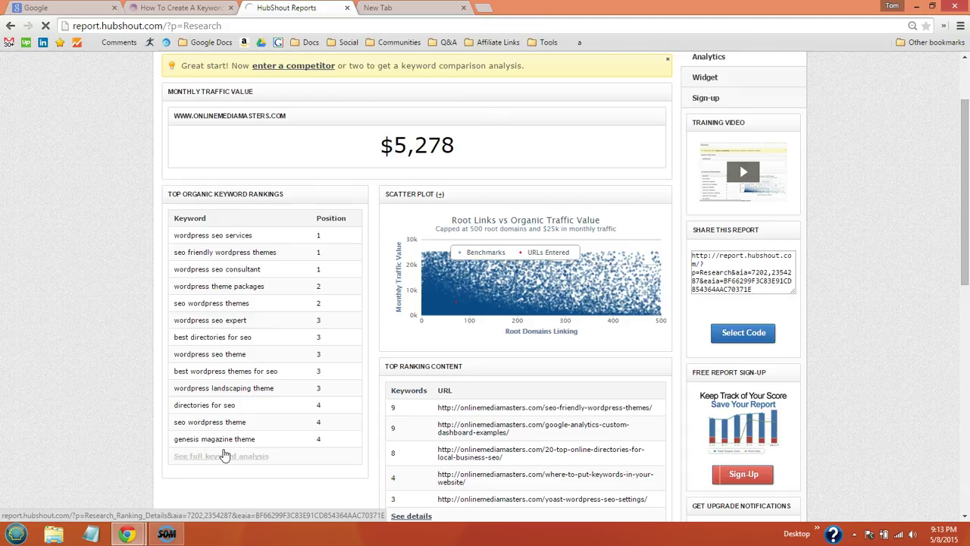
{"action": "left_click", "coordinate": [305, 369]}
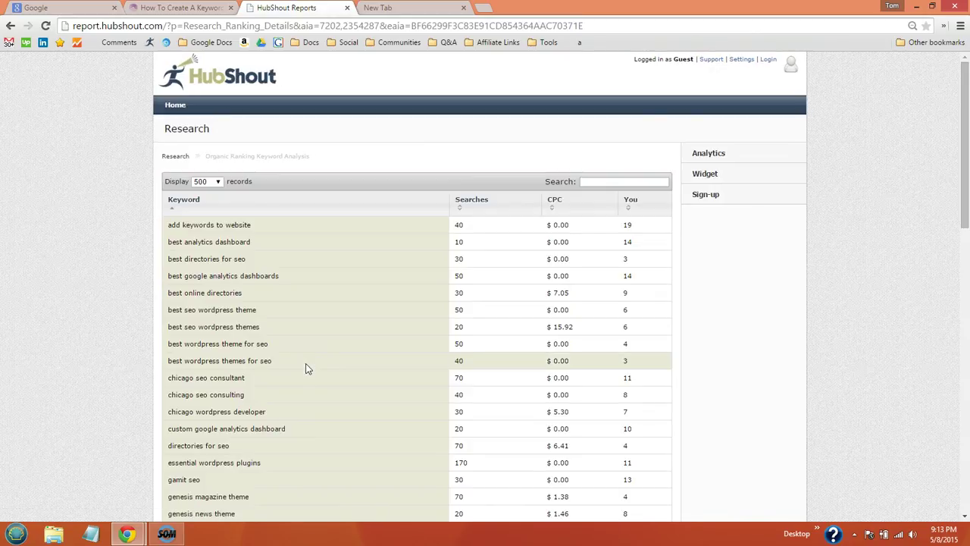
{"action": "scroll", "coordinate": [310, 357], "scroll_direction": "down", "scroll_amount": 10}
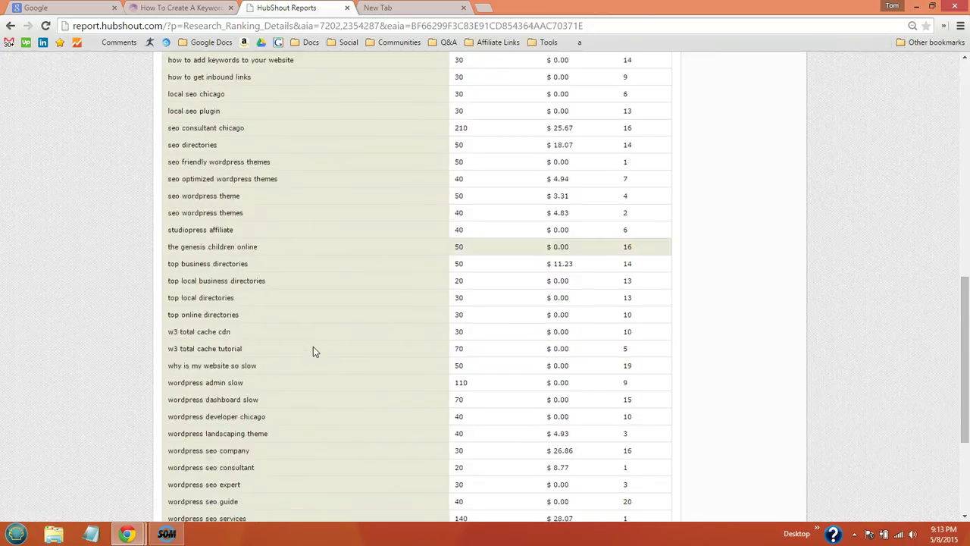
- Return from the full keyword analysis to the onlinemediamasters.com research report and examine its competitor comparison fields and overview
{"action": "scroll", "coordinate": [313, 346], "scroll_direction": "up", "scroll_amount": 10}
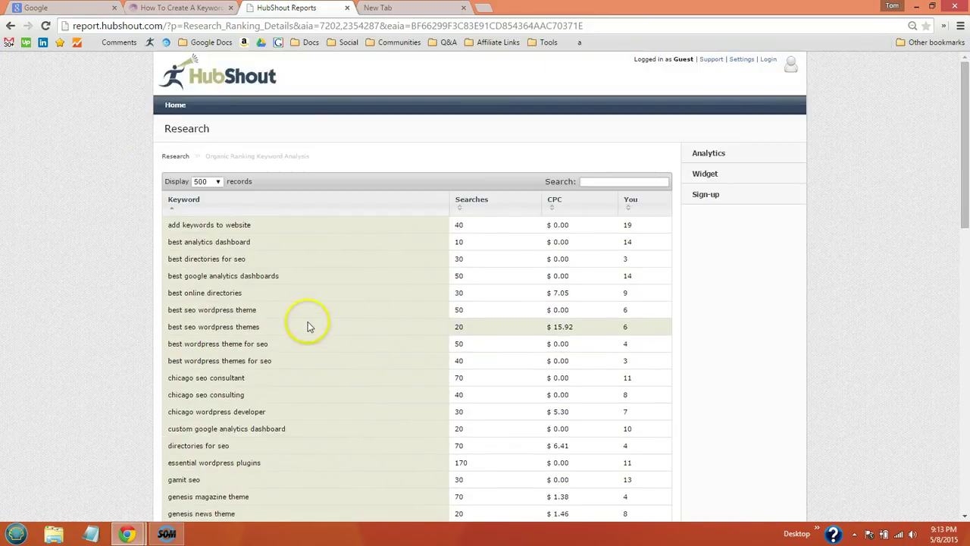
{"action": "left_click", "coordinate": [11, 25]}
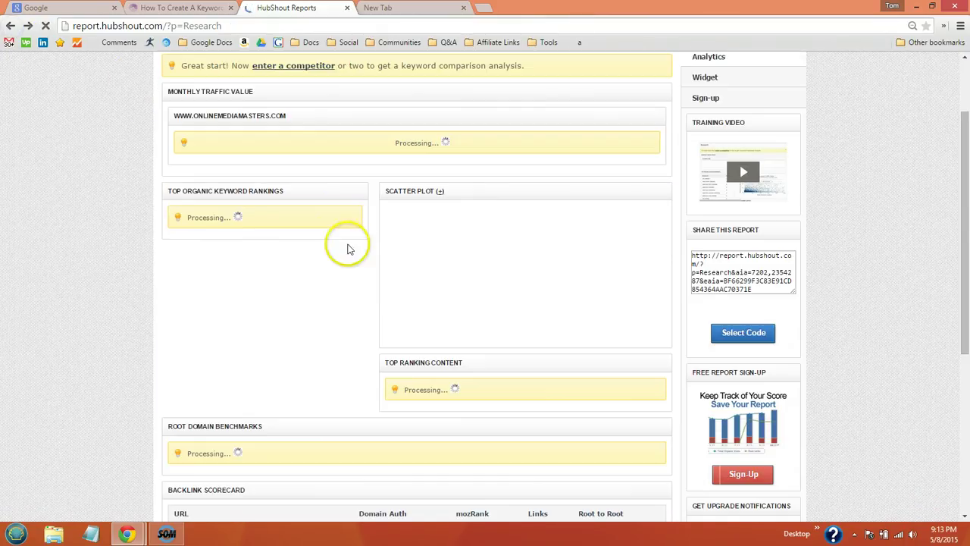
{"action": "scroll", "coordinate": [414, 279], "scroll_direction": "down", "scroll_amount": 4}
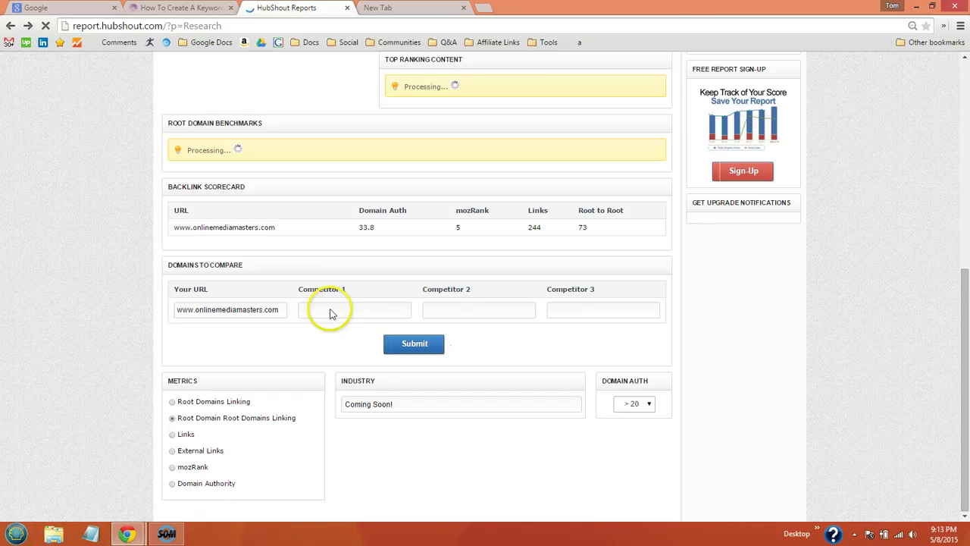
{"action": "left_click", "coordinate": [331, 311]}
{"action": "left_click", "coordinate": [449, 310]}
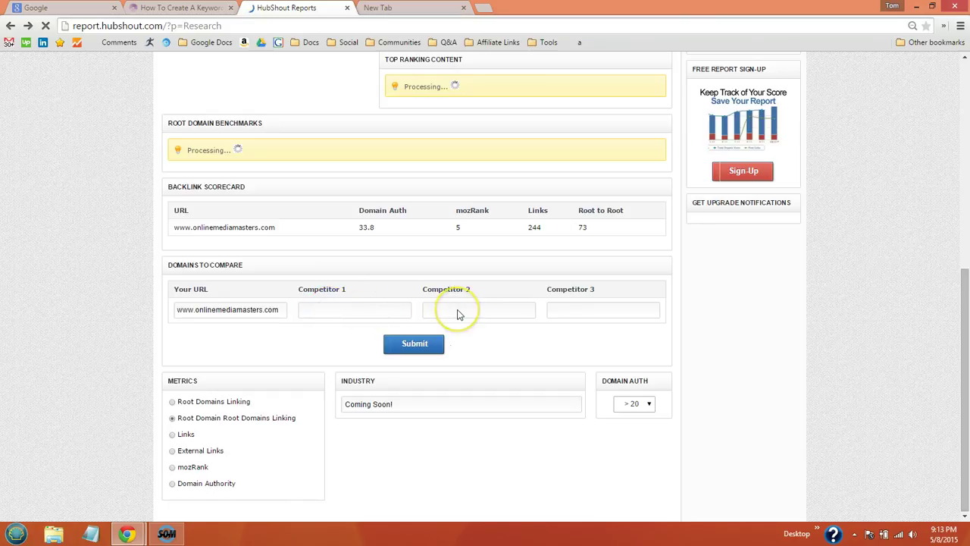
{"action": "left_click", "coordinate": [469, 312]}
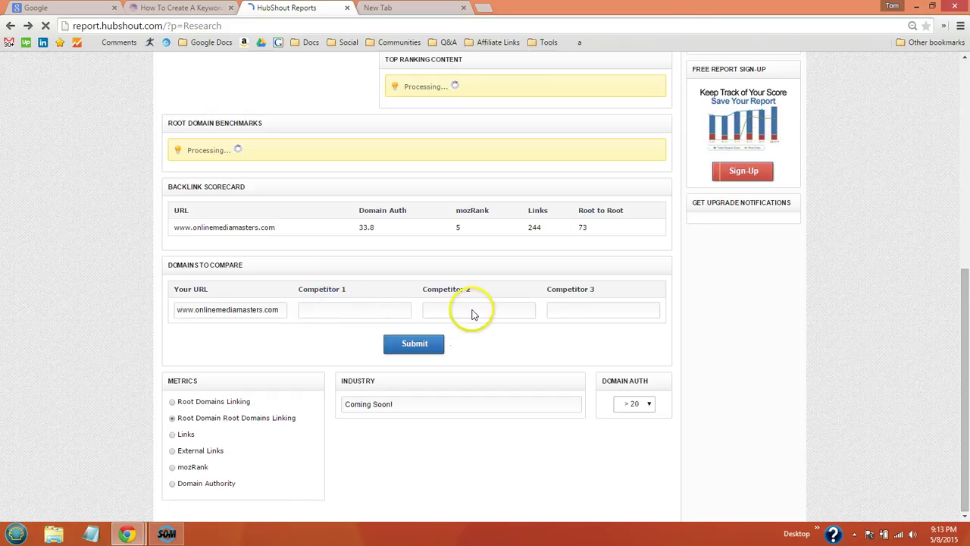
{"action": "left_click", "coordinate": [565, 315]}
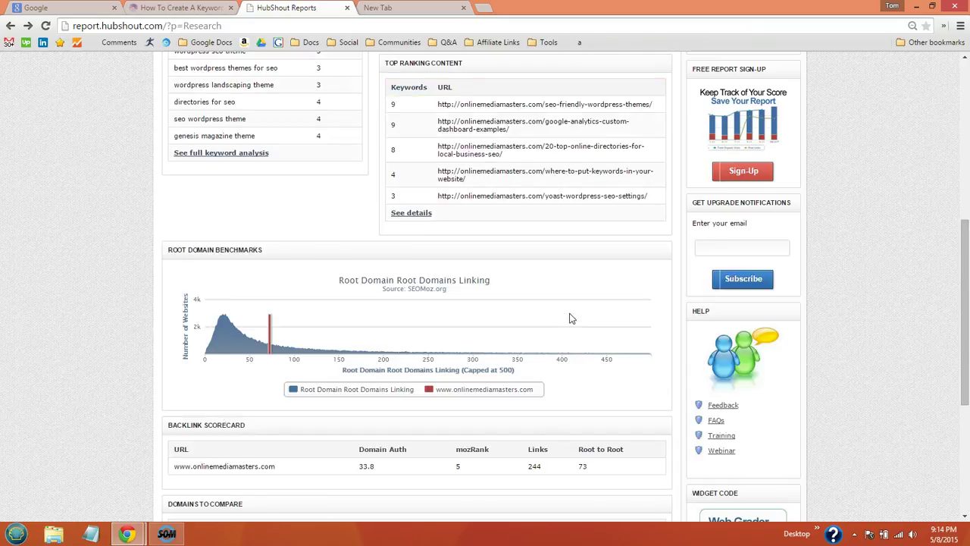
{"action": "scroll", "coordinate": [364, 379], "scroll_direction": "up", "scroll_amount": 5}
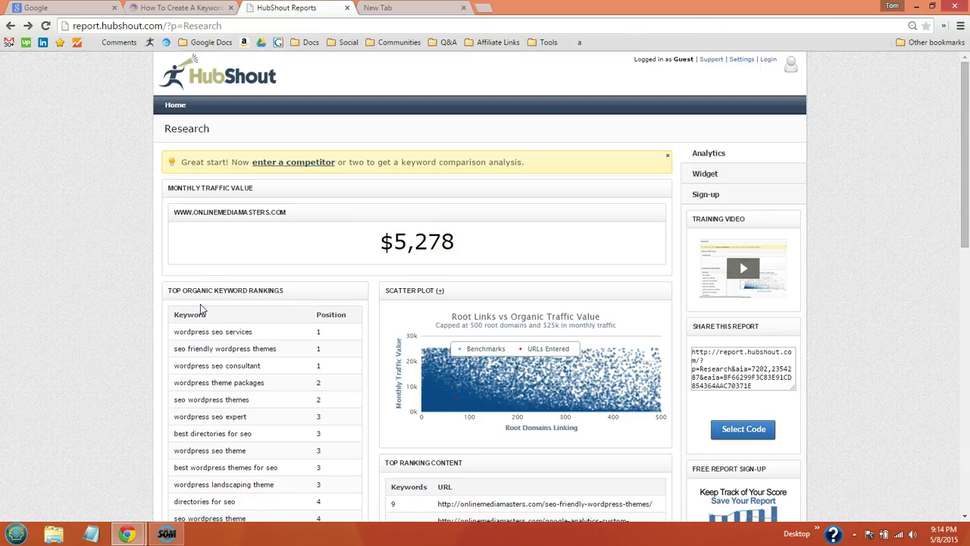
- Switch back to the keyword list article, review its Chicago Apple repair keyword mini-lists, and return to the article's beginning
{"action": "left_click", "coordinate": [163, 8]}
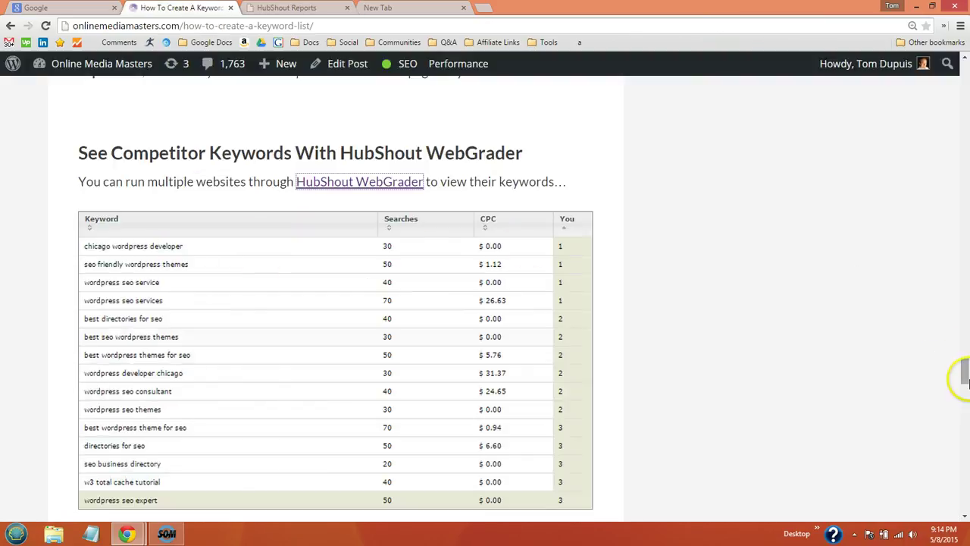
{"action": "left_click_drag", "start_coordinate": [965, 375], "coordinate": [965, 246]}
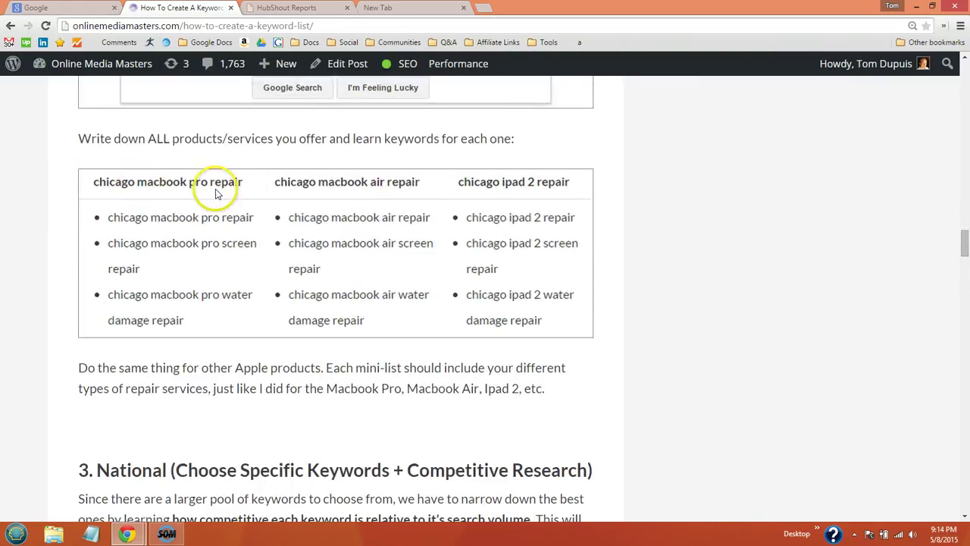
{"action": "left_click", "coordinate": [116, 224]}
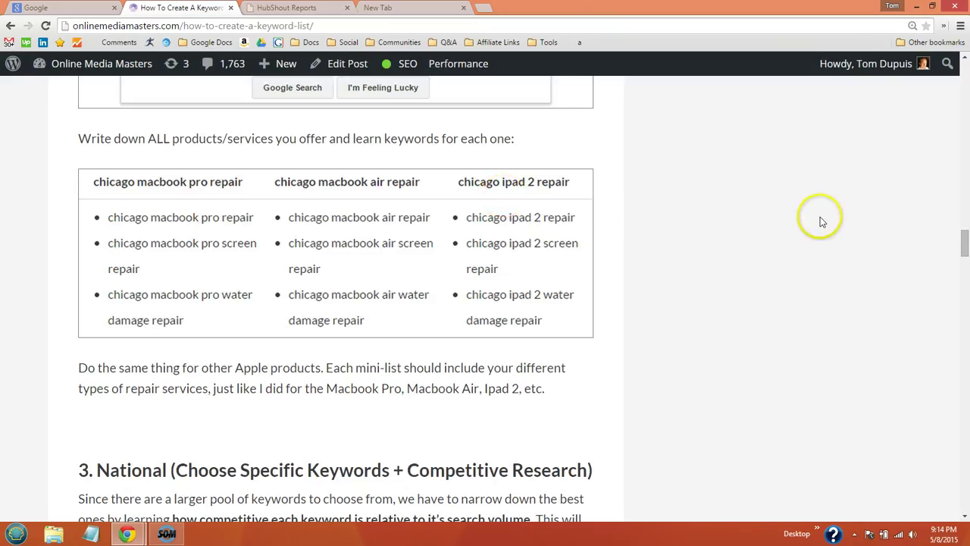
{"action": "left_click_drag", "start_coordinate": [965, 246], "coordinate": [964, 72]}
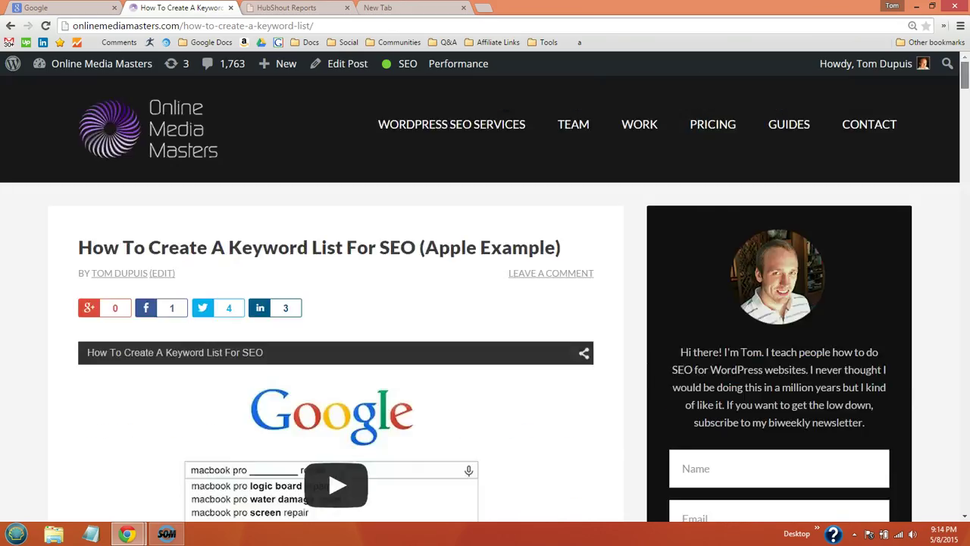